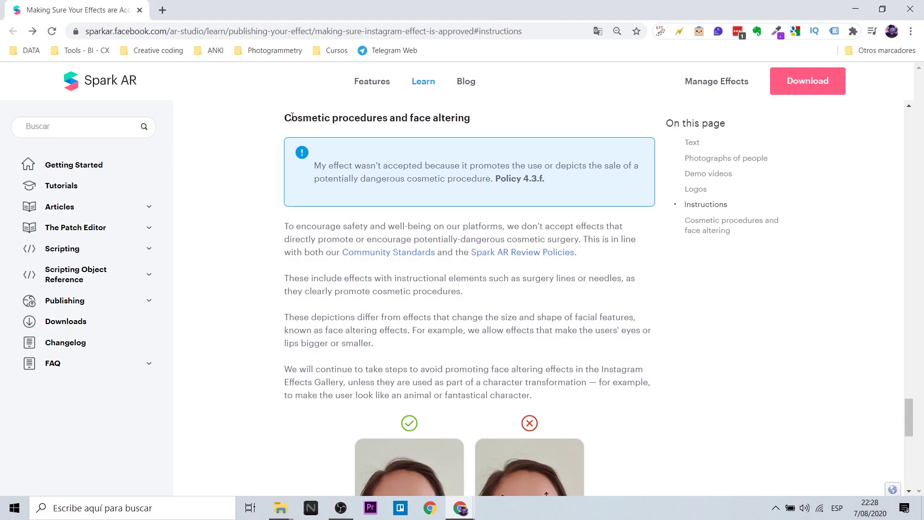
# - Scroll to the Cosmetic procedures section and highlight the face-altering and Instagram Effects Gallery paragraphs
pyautogui.moveTo(288, 117); pyautogui.dragTo(460, 115)
pyautogui.scroll(2, 492, 153)
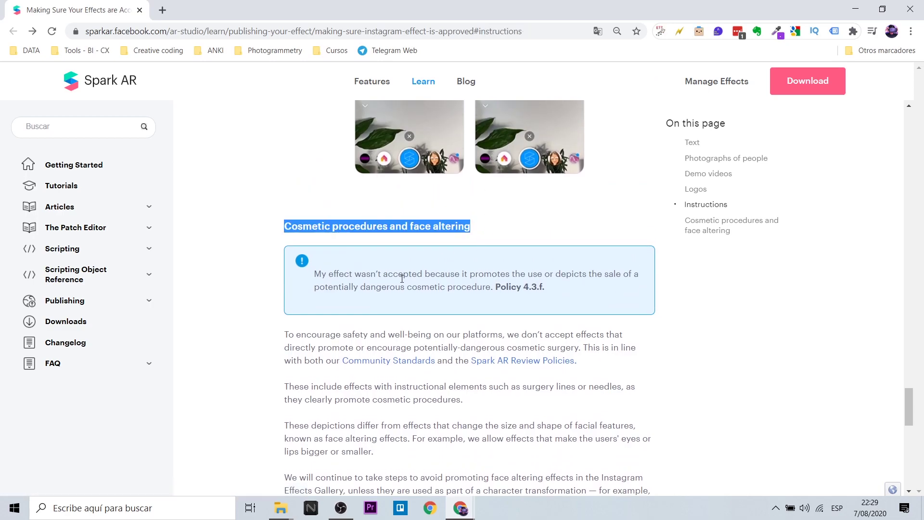
pyautogui.scroll(-3, 612, 287)
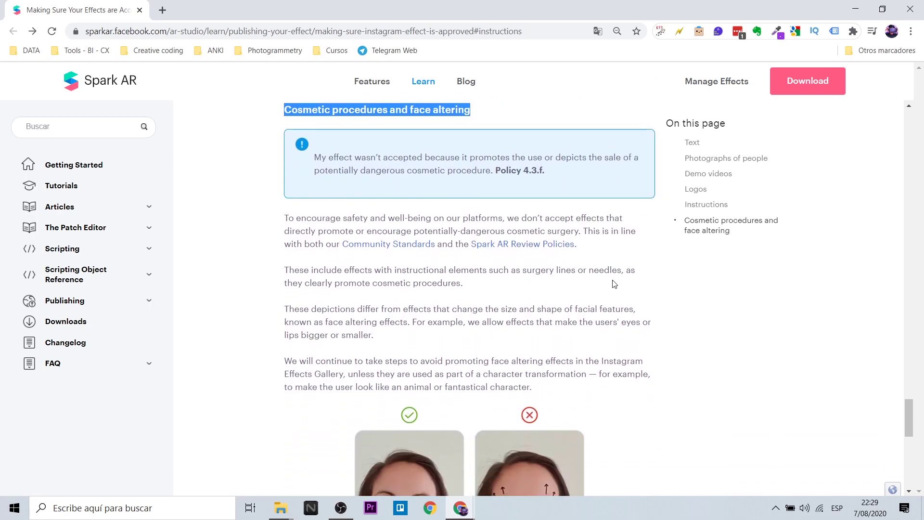
pyautogui.scroll(-1, 657, 287)
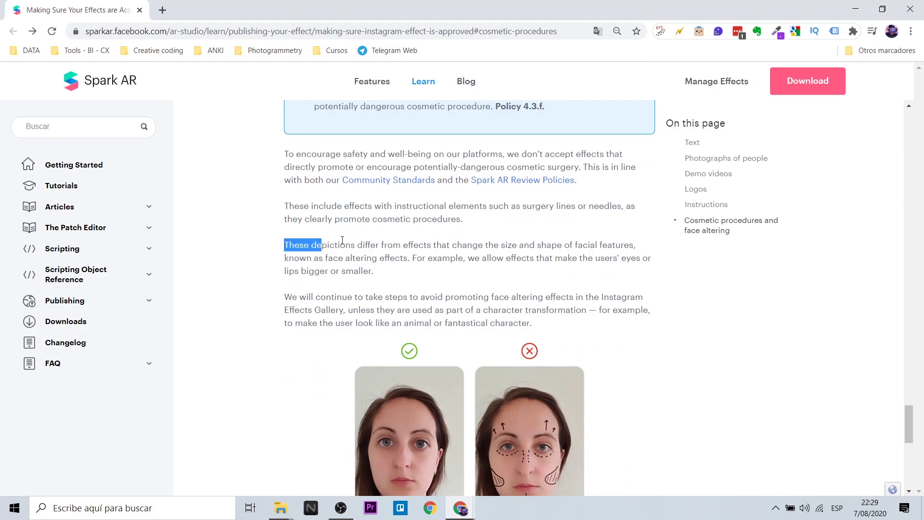
pyautogui.moveTo(342, 240); pyautogui.dragTo(422, 275)
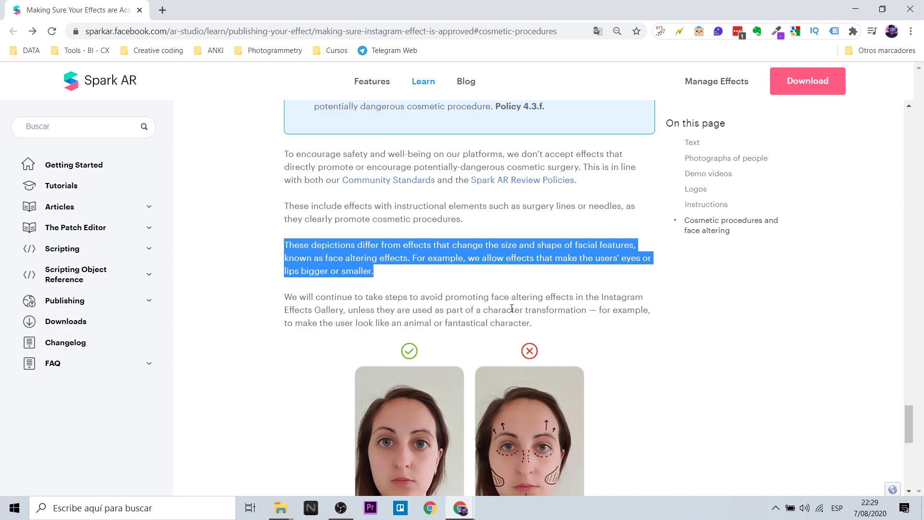
pyautogui.moveTo(281, 299); pyautogui.dragTo(299, 297)
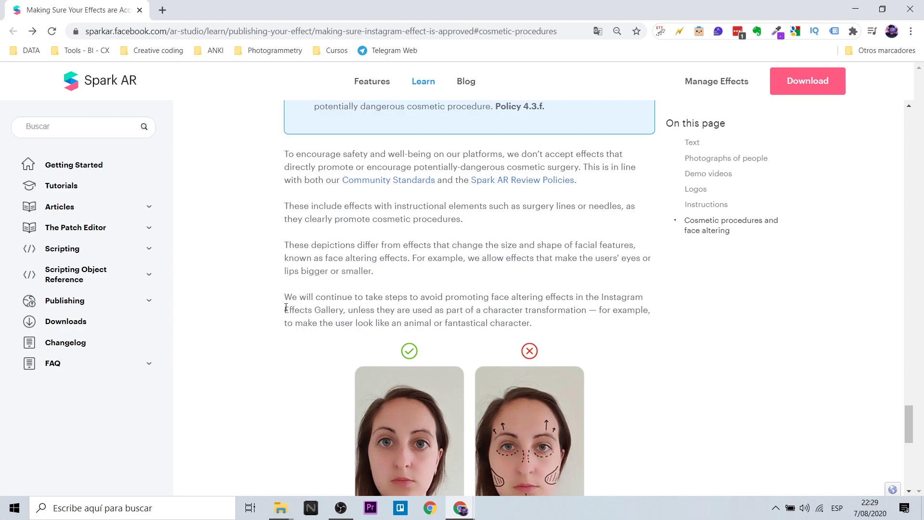
pyautogui.moveTo(606, 309); pyautogui.dragTo(617, 324)
pyautogui.click(618, 325)
# - Scroll down to the allowed versus rejected face comparison images
pyautogui.scroll(-3, 395, 327)
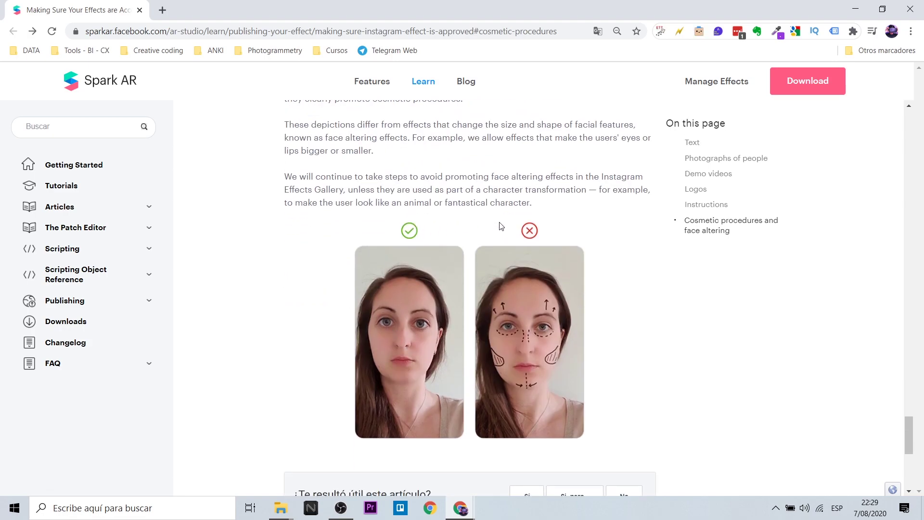
pyautogui.scroll(6, 501, 227)
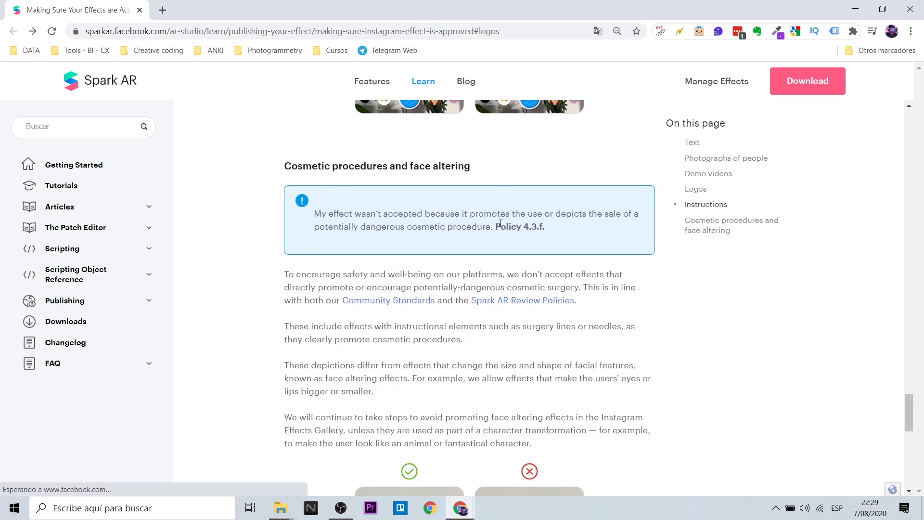
pyautogui.scroll(-1, 501, 223)
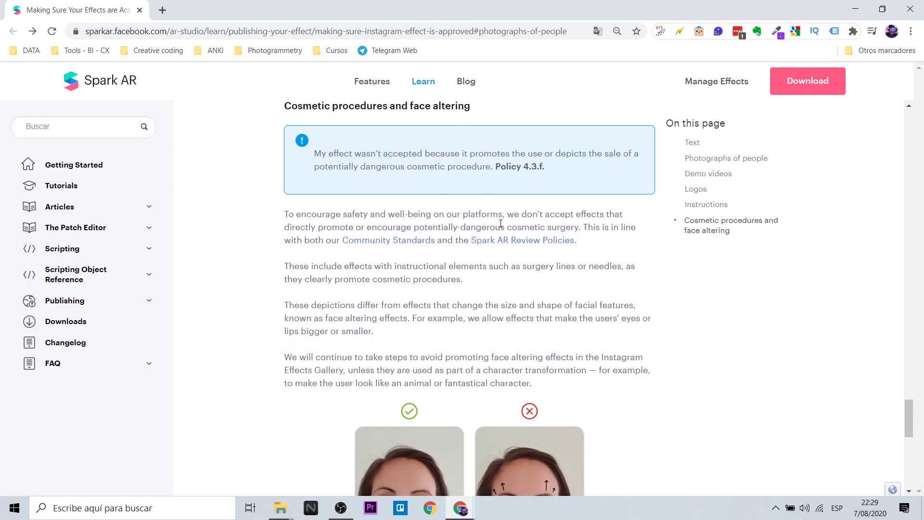
pyautogui.scroll(-2, 524, 179)
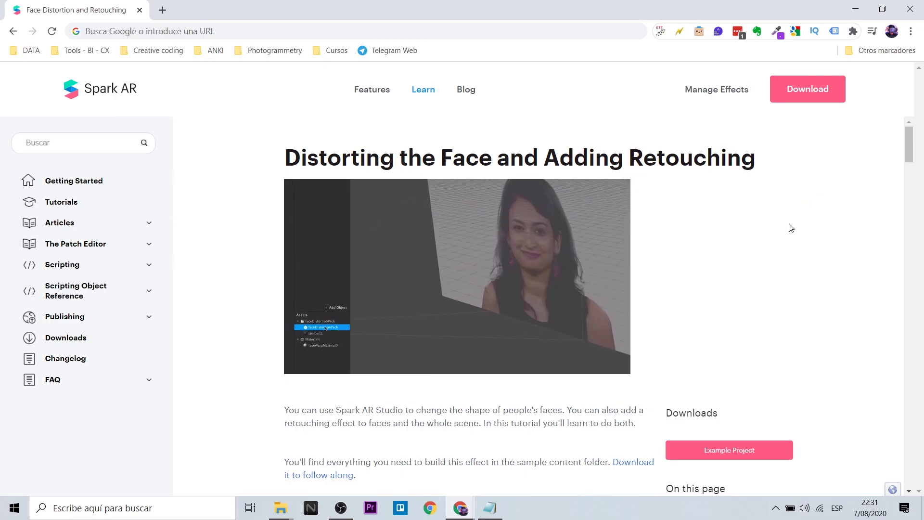
# - Download the Face Distortion tutorial's example project
pyautogui.scroll(-4, 522, 314)
pyautogui.scroll(-6, 524, 302)
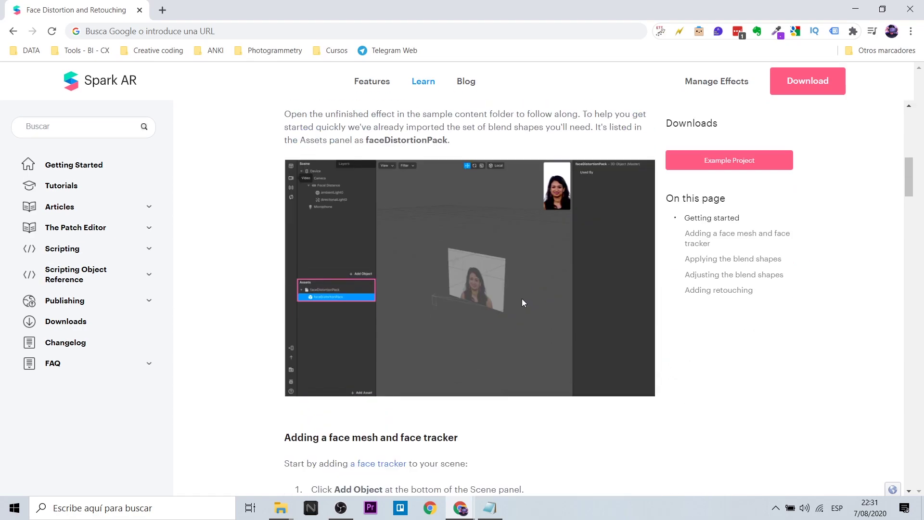
pyautogui.scroll(-5, 522, 298)
pyautogui.scroll(-6, 521, 271)
pyautogui.scroll(-6, 521, 271)
pyautogui.scroll(-2, 521, 270)
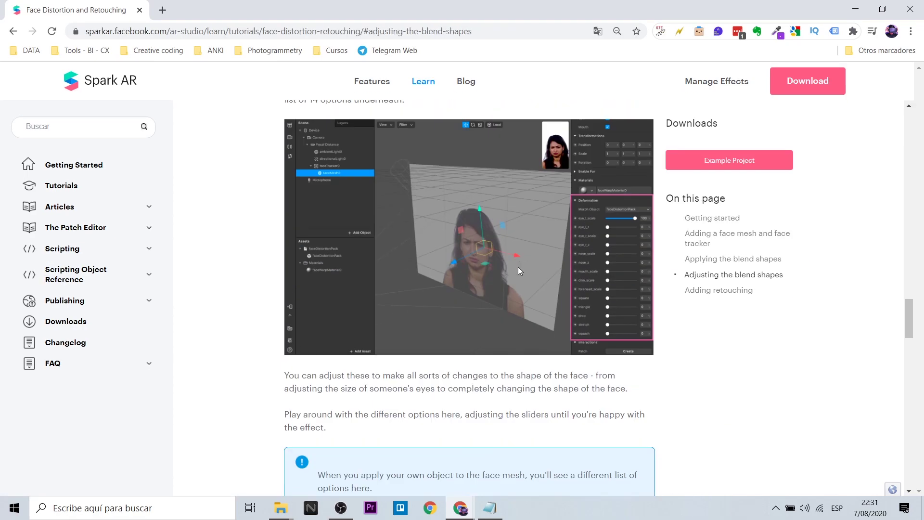
pyautogui.scroll(-1, 518, 265)
pyautogui.scroll(-4, 496, 303)
pyautogui.scroll(-8, 473, 337)
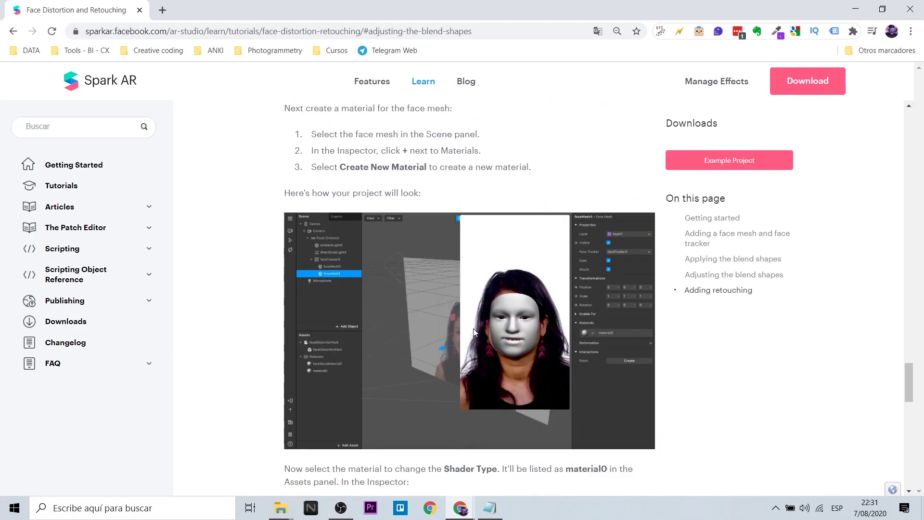
pyautogui.scroll(4, 474, 332)
pyautogui.scroll(20, 506, 320)
pyautogui.scroll(2, 578, 365)
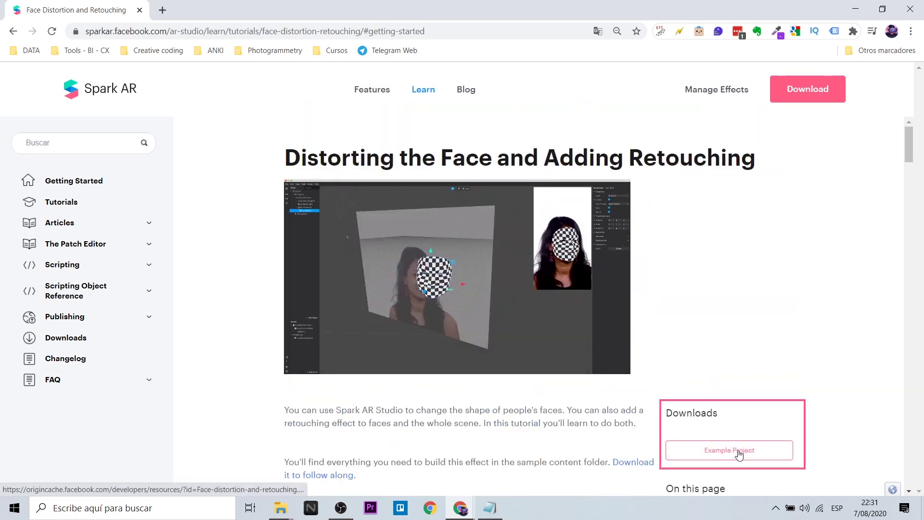
pyautogui.click(740, 454)
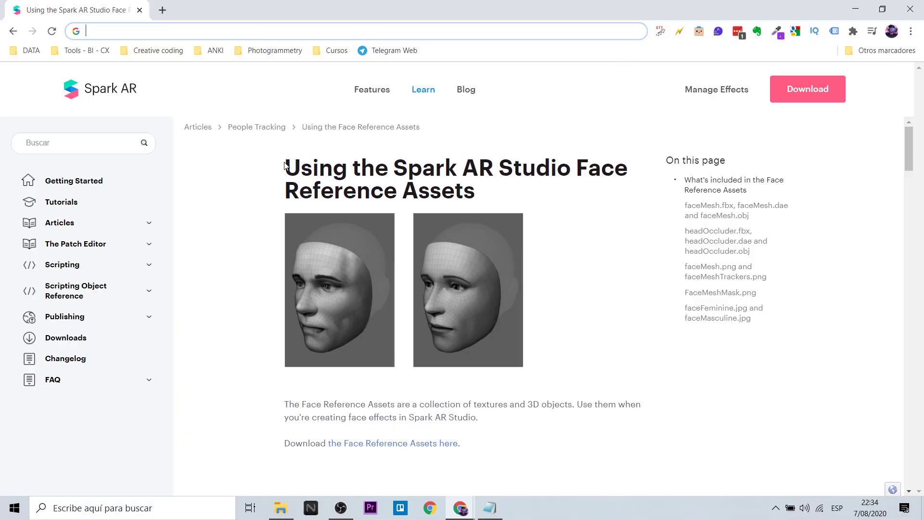
# - Download the Face Reference Assets package from its article
pyautogui.scroll(-6, 238, 254)
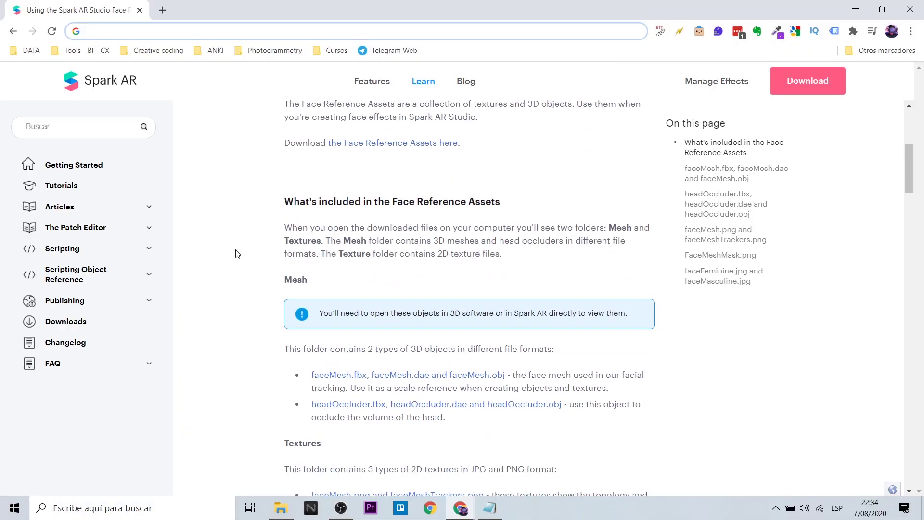
pyautogui.scroll(-4, 238, 254)
pyautogui.scroll(-5, 238, 254)
pyautogui.scroll(-6, 240, 256)
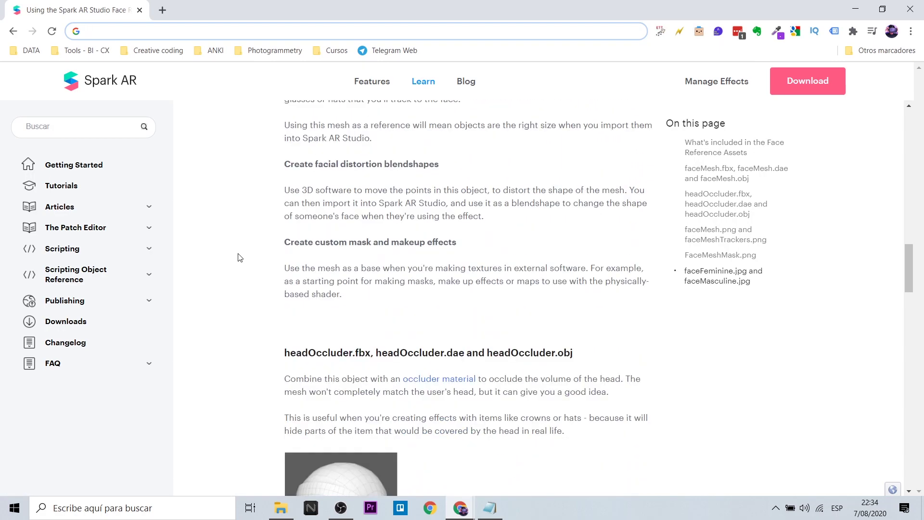
pyautogui.scroll(-6, 248, 258)
pyautogui.scroll(-6, 357, 285)
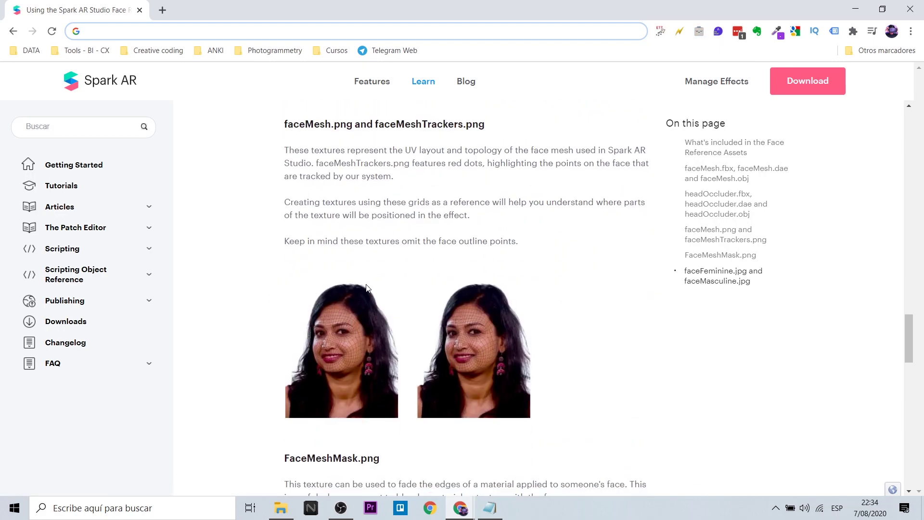
pyautogui.scroll(8, 368, 285)
pyautogui.scroll(7, 368, 285)
pyautogui.scroll(1, 370, 286)
pyautogui.scroll(5, 371, 286)
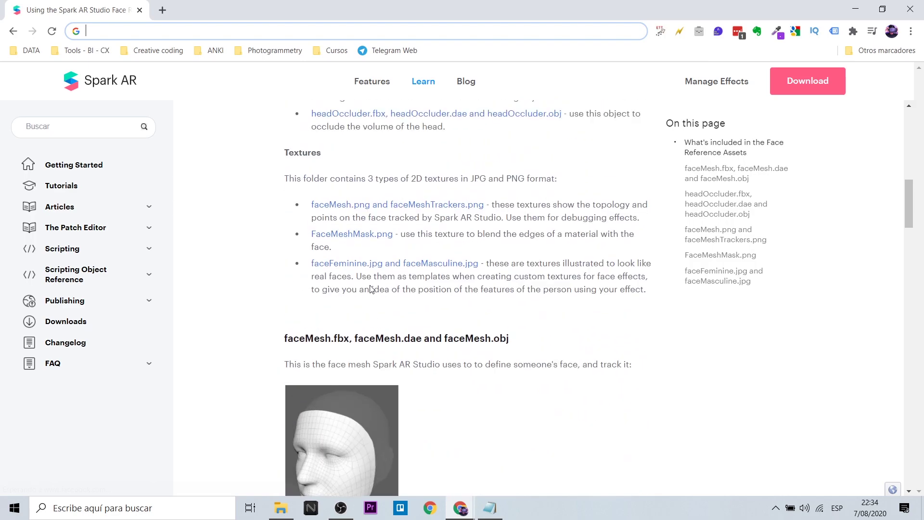
pyautogui.scroll(5, 370, 285)
pyautogui.scroll(6, 369, 285)
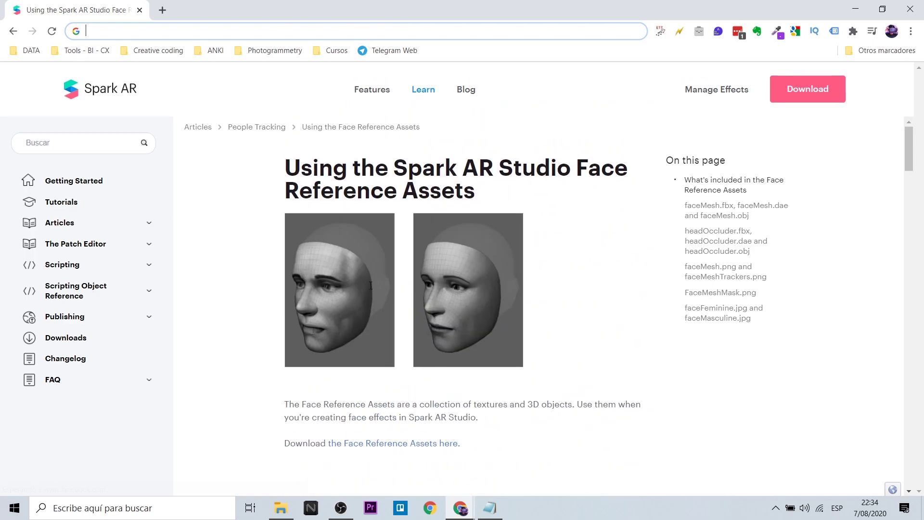
pyautogui.click(424, 444)
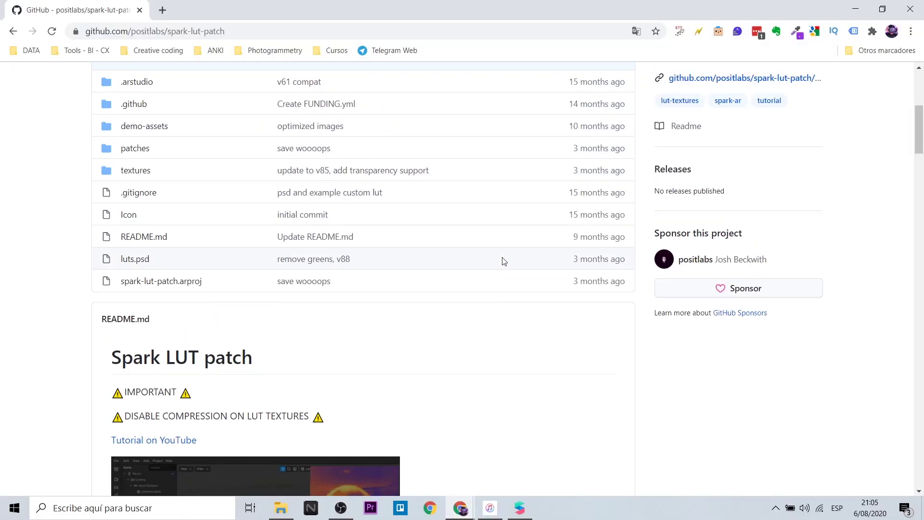
# - Scroll to the top of the spark-lut-patch repo and download it as a ZIP
pyautogui.scroll(1, 504, 262)
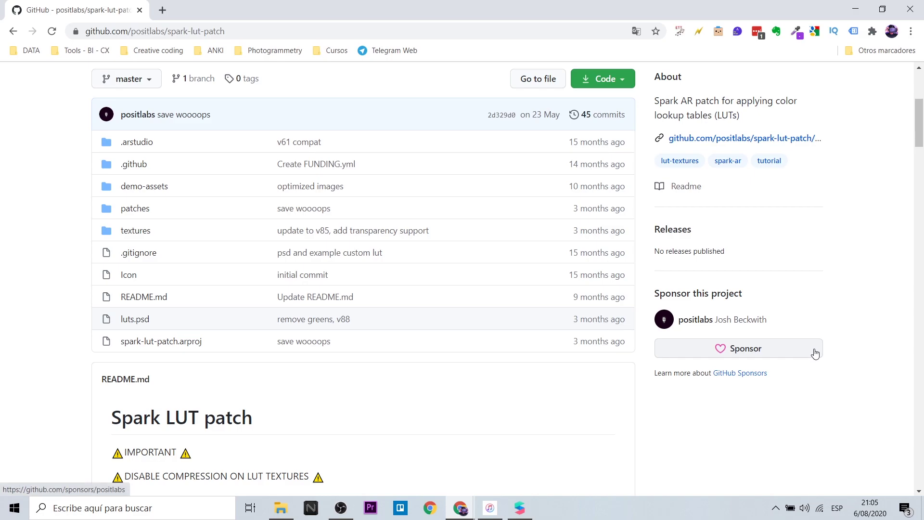
pyautogui.scroll(4, 815, 354)
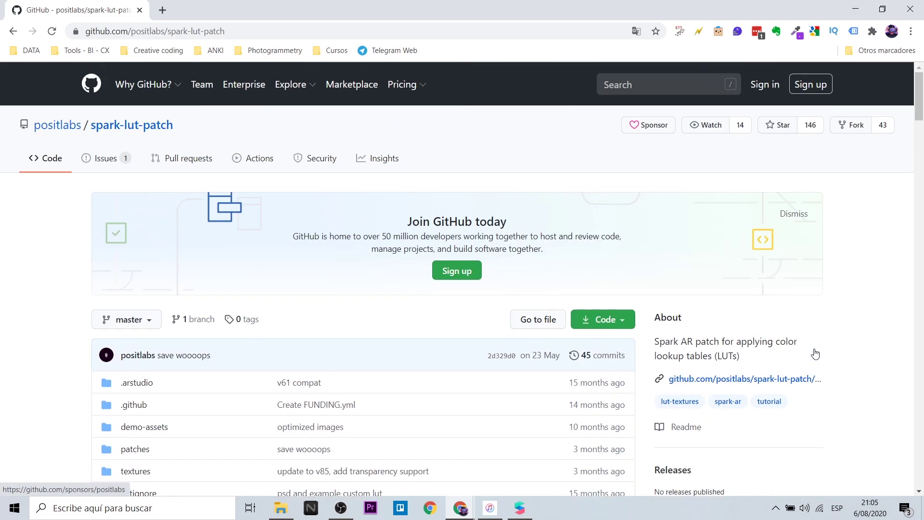
pyautogui.click(624, 323)
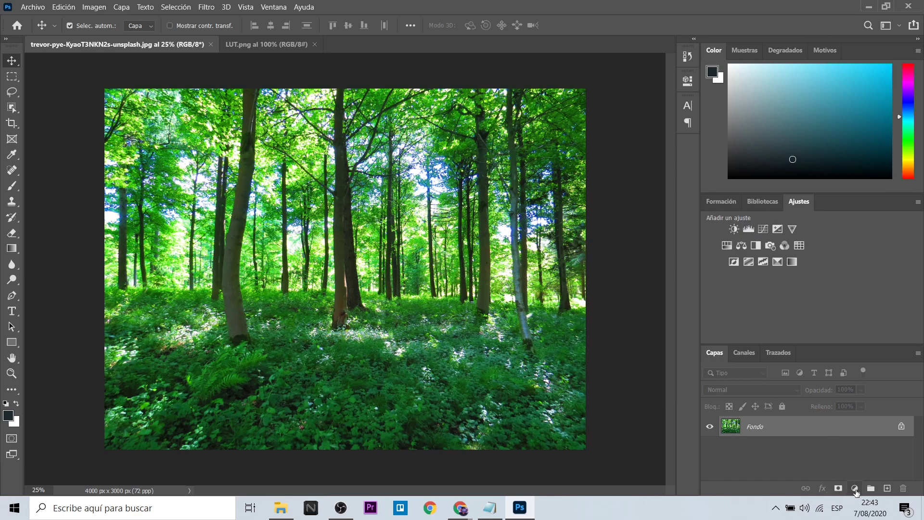
# - Add a color balance layer pushing the shadows toward blue, to +33
pyautogui.click(855, 488)
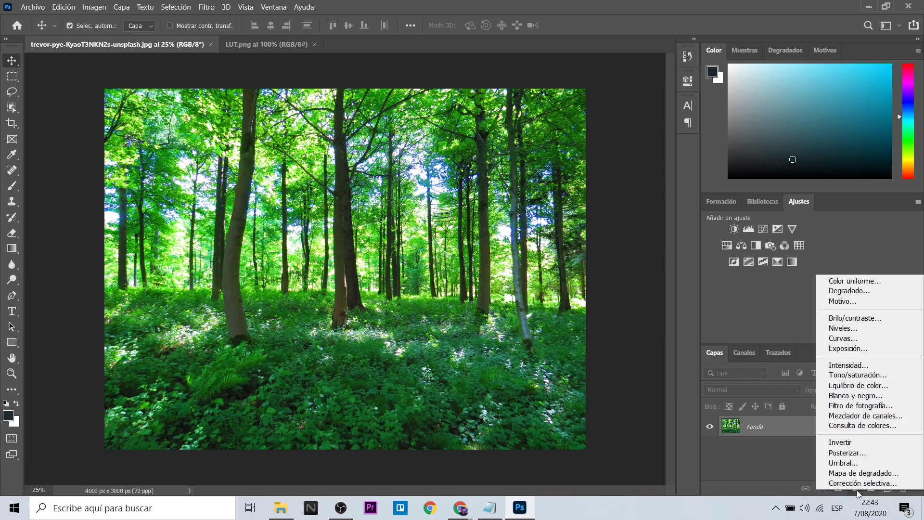
pyautogui.click(872, 385)
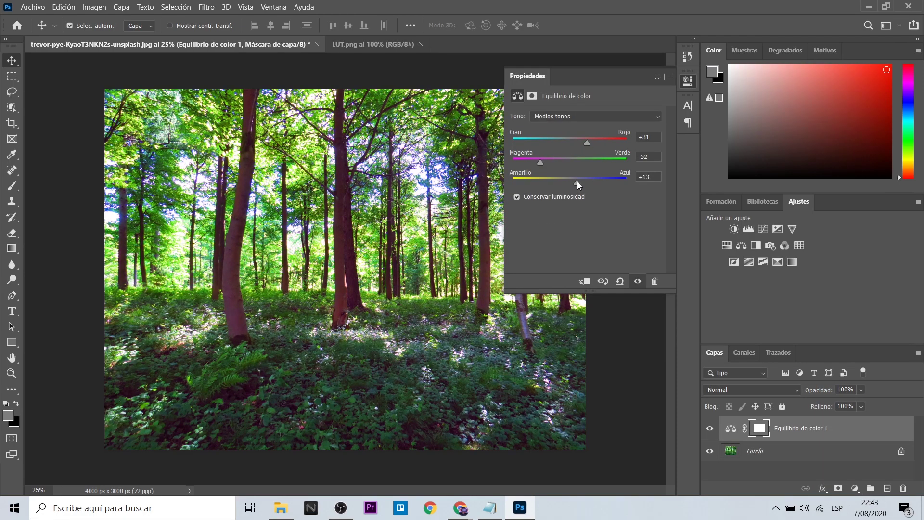
pyautogui.click(586, 116)
pyautogui.click(586, 124)
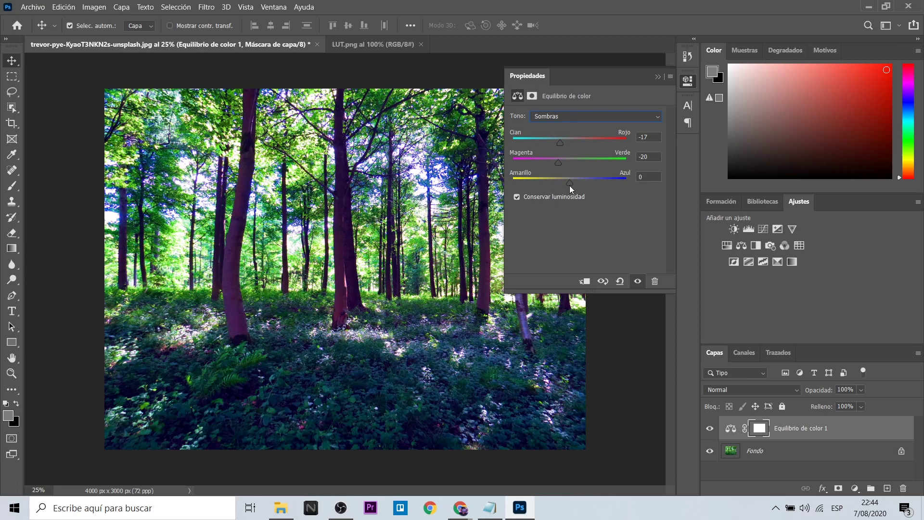
pyautogui.moveTo(570, 186); pyautogui.dragTo(589, 183)
# - Add a Curves layer and shape the RGB curve, deepening the shadows
pyautogui.click(854, 488)
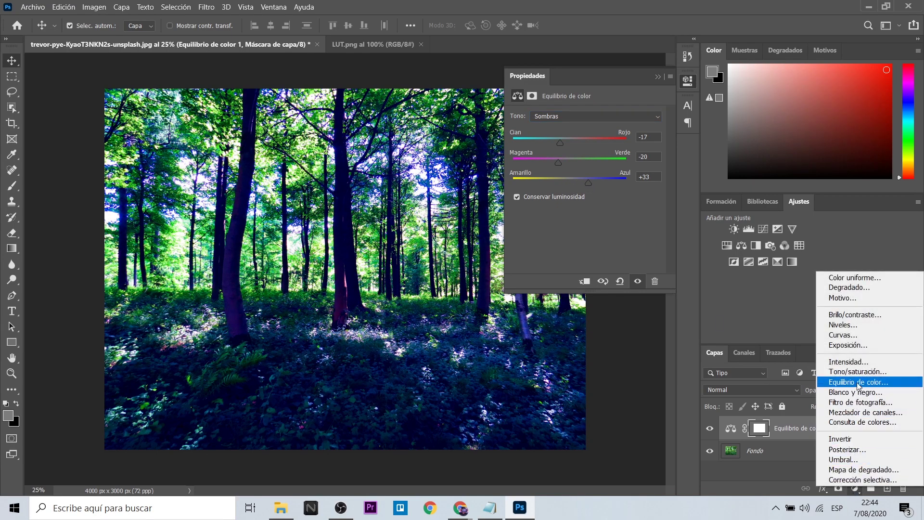
pyautogui.click(847, 335)
pyautogui.moveTo(563, 238); pyautogui.dragTo(562, 225)
pyautogui.moveTo(656, 145); pyautogui.dragTo(656, 151)
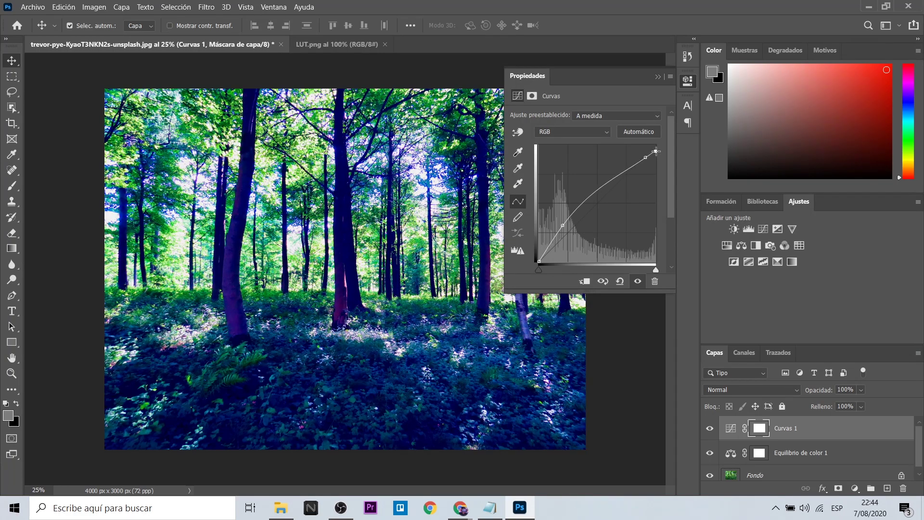
pyautogui.click(616, 179)
pyautogui.click(589, 196)
pyautogui.moveTo(547, 238); pyautogui.dragTo(545, 251)
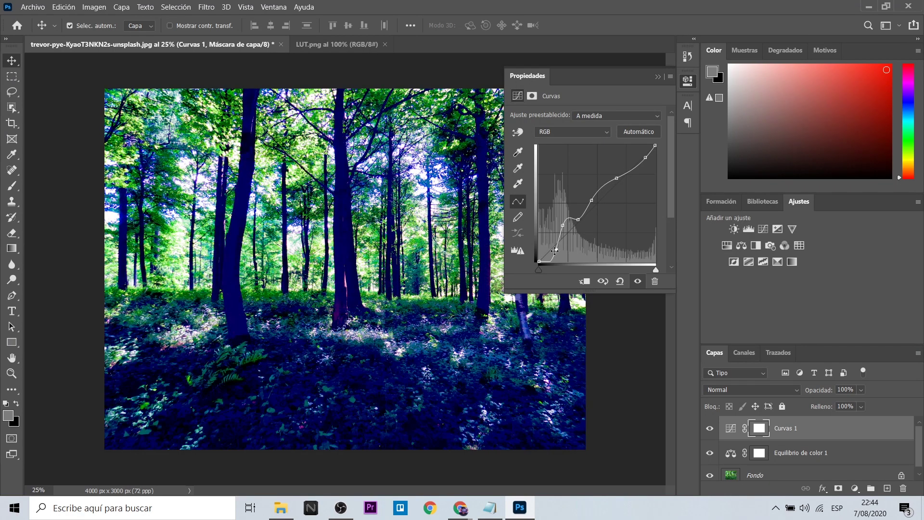
# - Reshape the green (Verde) channel curve with extra control points
pyautogui.click(572, 131)
pyautogui.click(559, 152)
pyautogui.moveTo(655, 145)
pyautogui.mouseDown()
pyautogui.moveTo(655, 157)
pyautogui.moveTo(618, 187)
pyautogui.mouseUp()
pyautogui.click(637, 162)
pyautogui.click(557, 248)
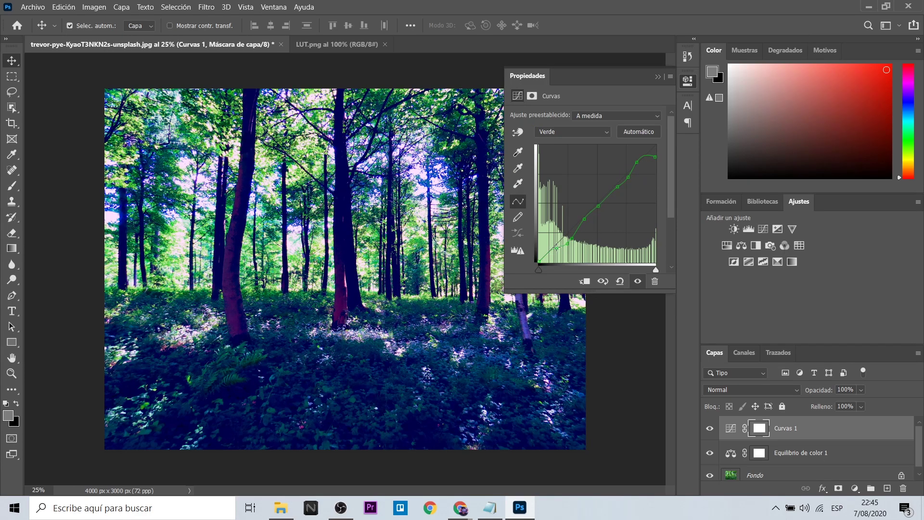
pyautogui.moveTo(568, 244); pyautogui.dragTo(569, 234)
pyautogui.moveTo(655, 157); pyautogui.dragTo(652, 145)
# - Add a Brillo/contraste layer with brightness -7 and contrast -11
pyautogui.click(856, 488)
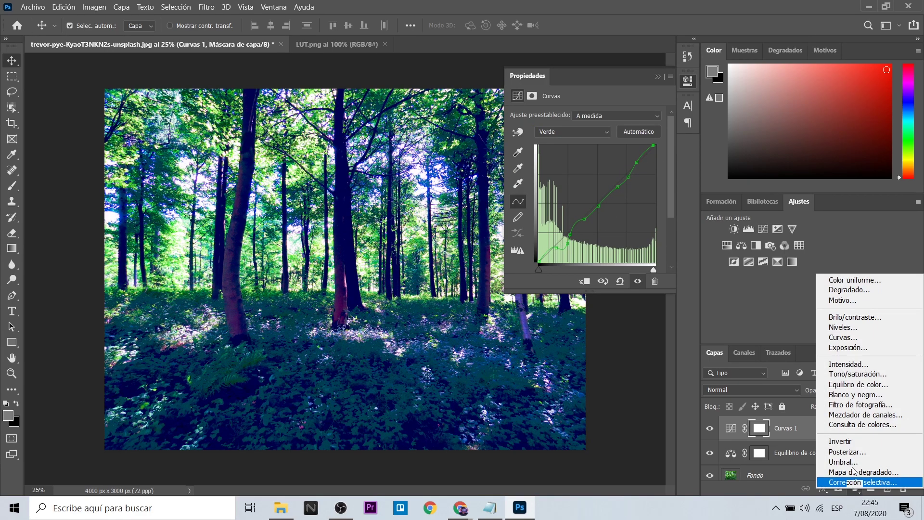
pyautogui.click(855, 316)
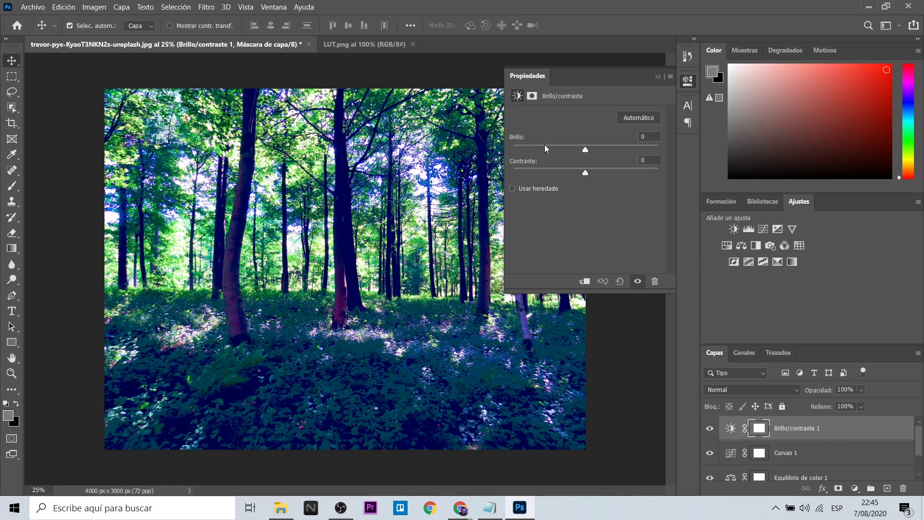
pyautogui.moveTo(585, 150); pyautogui.dragTo(603, 181)
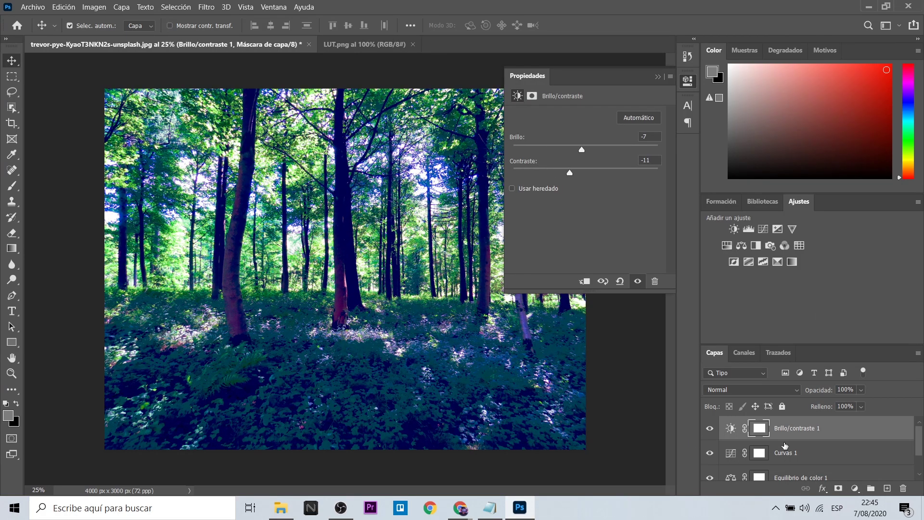
pyautogui.scroll(-2, 785, 446)
# - Hide and re-show the three adjustment layers to compare before and after
pyautogui.click(711, 448)
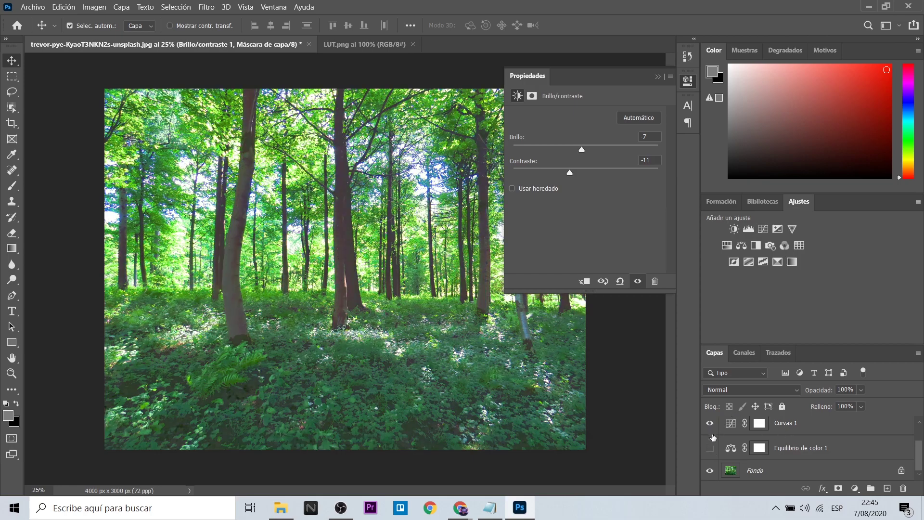
pyautogui.click(711, 424)
pyautogui.scroll(2, 714, 441)
pyautogui.click(712, 428)
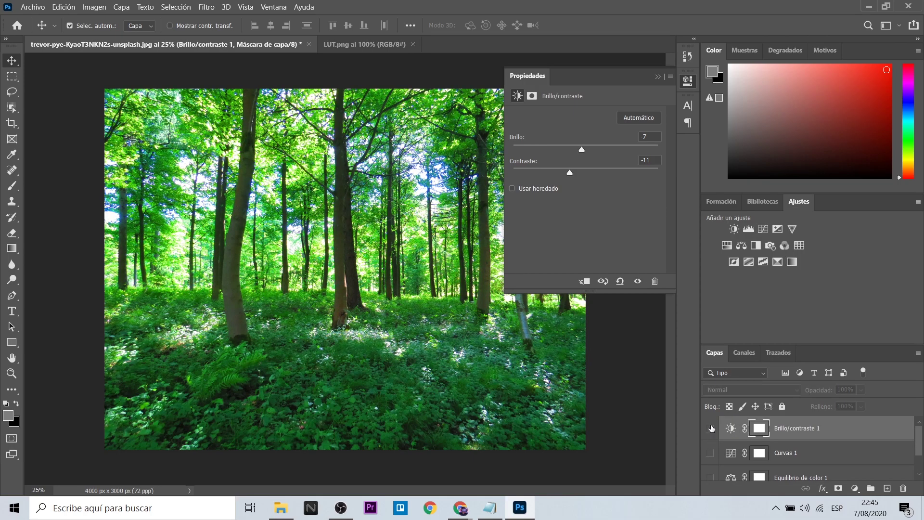
pyautogui.click(711, 429)
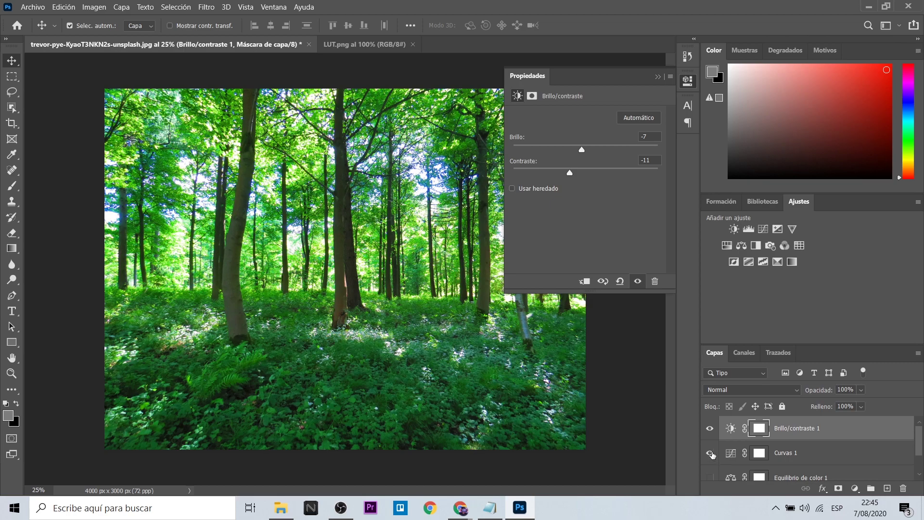
pyautogui.click(710, 453)
pyautogui.click(712, 477)
pyautogui.scroll(-1, 718, 463)
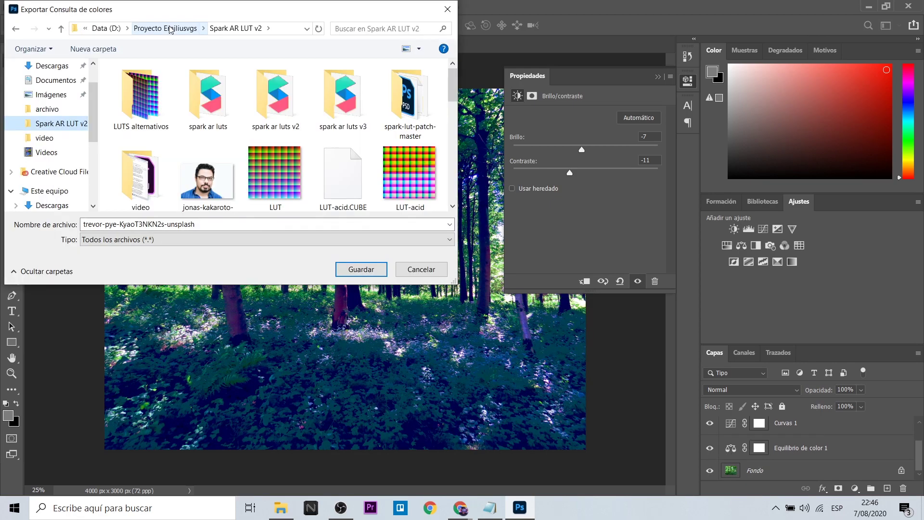
# - Export the grade as Lut_wood_green.CUBE in the Spark AR LUT Deformation folder
pyautogui.click(170, 30)
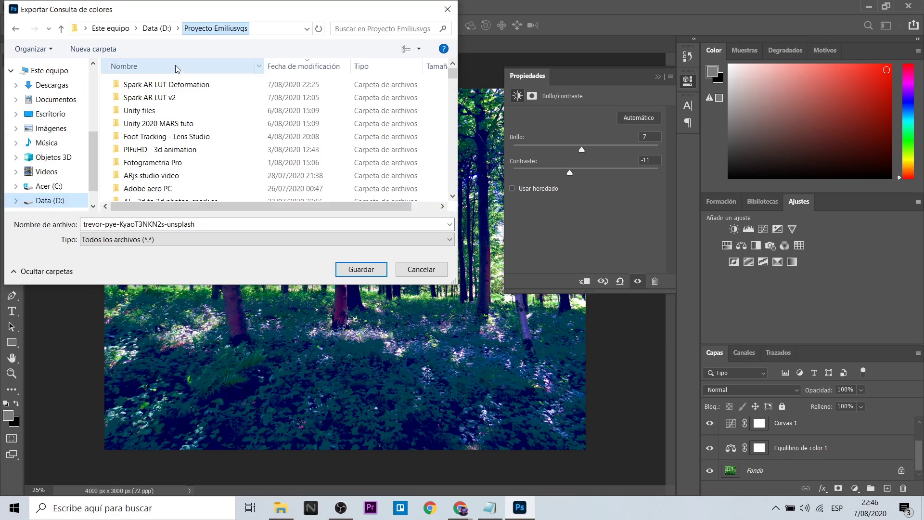
pyautogui.doubleClick(158, 85)
pyautogui.tripleClick(183, 224)
pyautogui.write('Lut_')
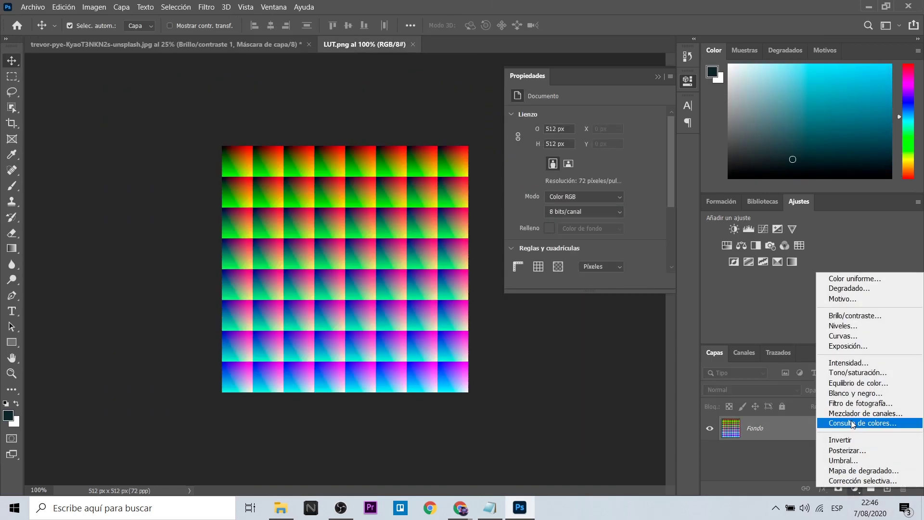
# - Apply the LUT to LUT.png via a Color Lookup layer and save it as LUT_wood_green
pyautogui.click(658, 128)
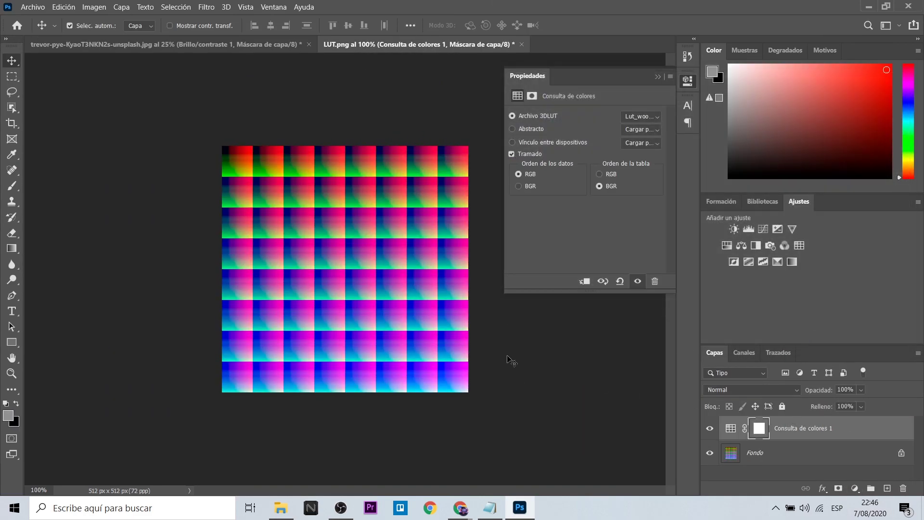
pyautogui.click(24, 8)
pyautogui.moveTo(49, 171)
pyautogui.click(252, 181)
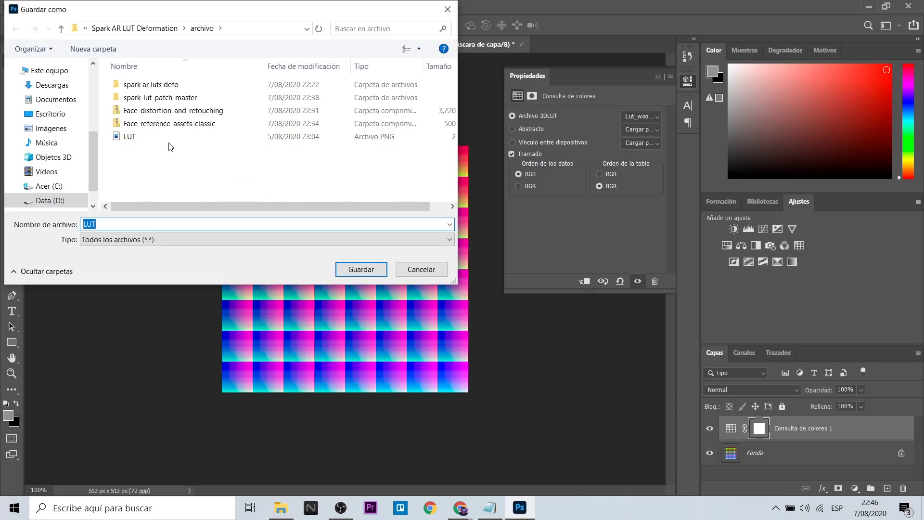
pyautogui.click(150, 29)
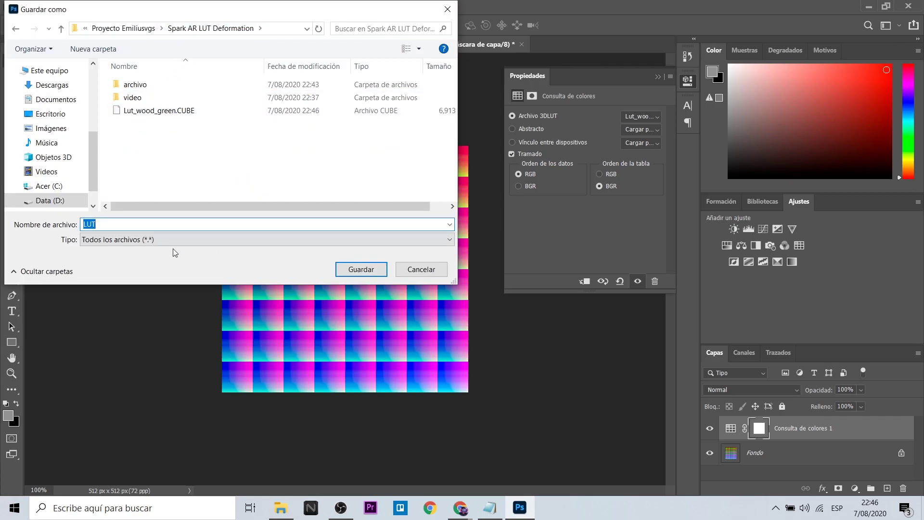
pyautogui.press('End')
pyautogui.write('_')
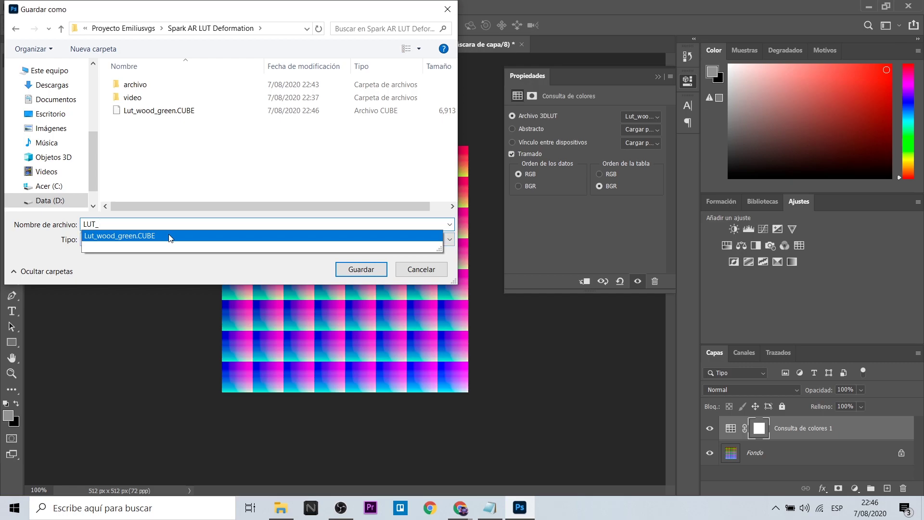
pyautogui.write('woo')
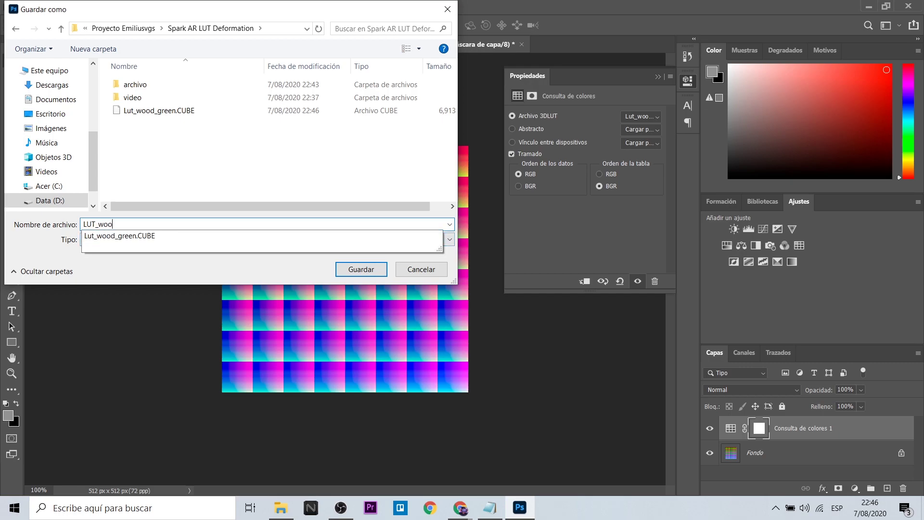
pyautogui.write('d_green')
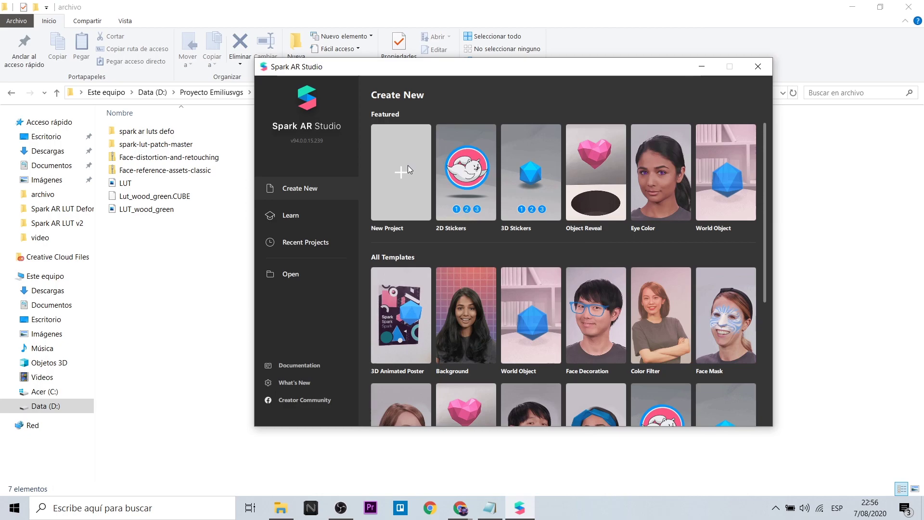
# - Start a blank Spark AR project and drag LUT_wood_green into its Assets
pyautogui.click(408, 169)
pyautogui.click(573, 311)
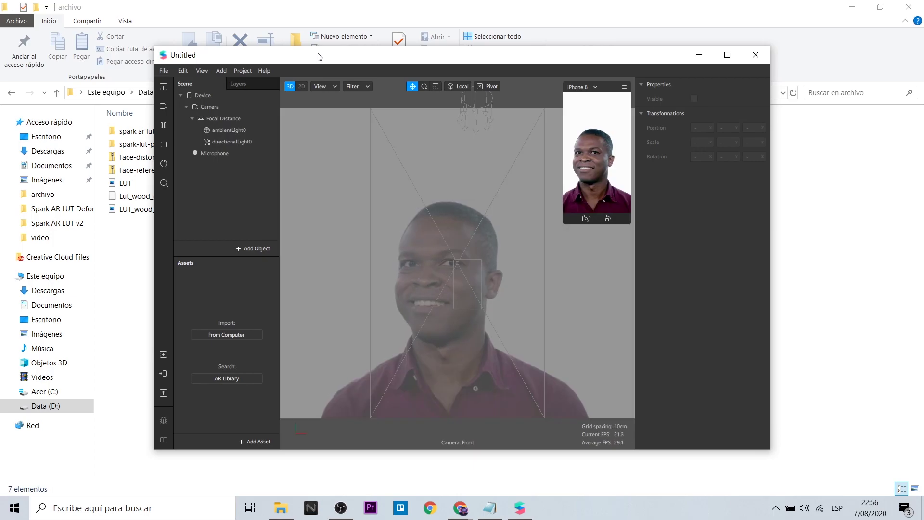
pyautogui.moveTo(319, 54); pyautogui.dragTo(410, 55)
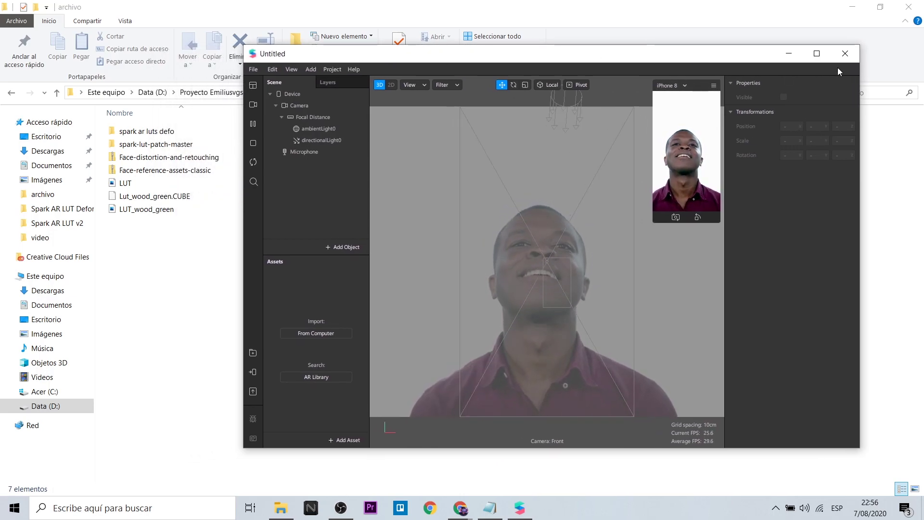
pyautogui.moveTo(154, 211); pyautogui.dragTo(321, 308)
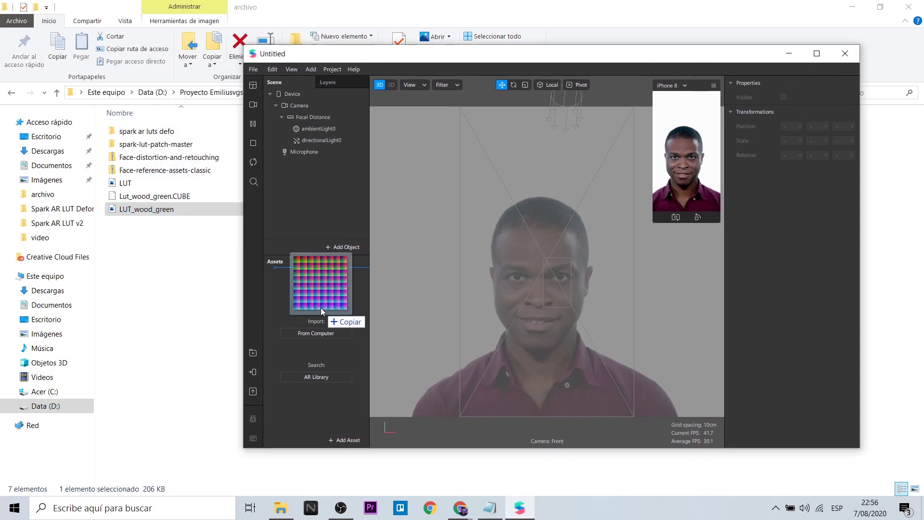
# - Import FastColorLUT.arp from spark-lut-patch-master/patches into Assets, then maximise Spark AR
pyautogui.doubleClick(156, 144)
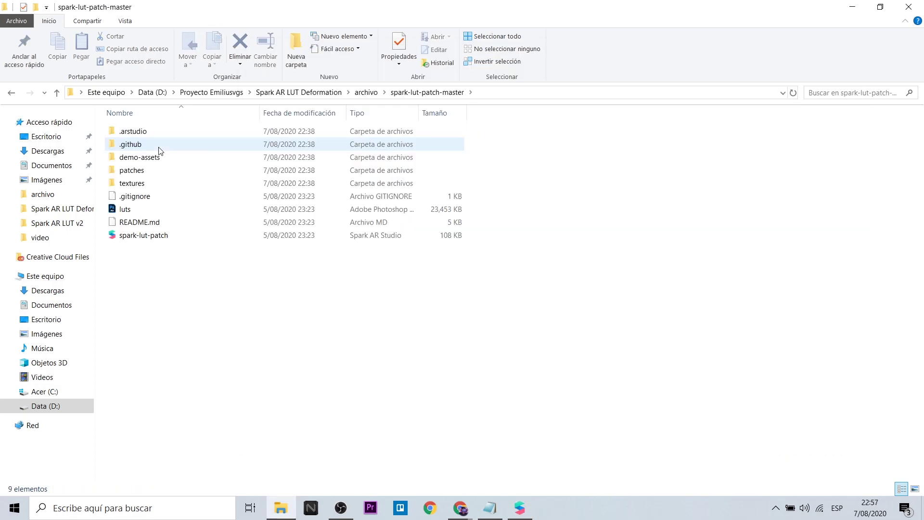
pyautogui.doubleClick(131, 170)
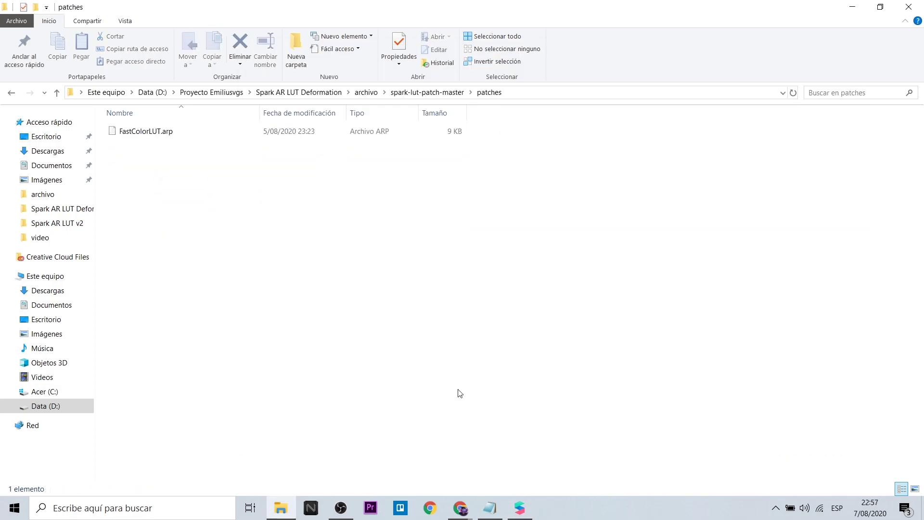
pyautogui.click(520, 508)
pyautogui.moveTo(145, 131); pyautogui.dragTo(313, 340)
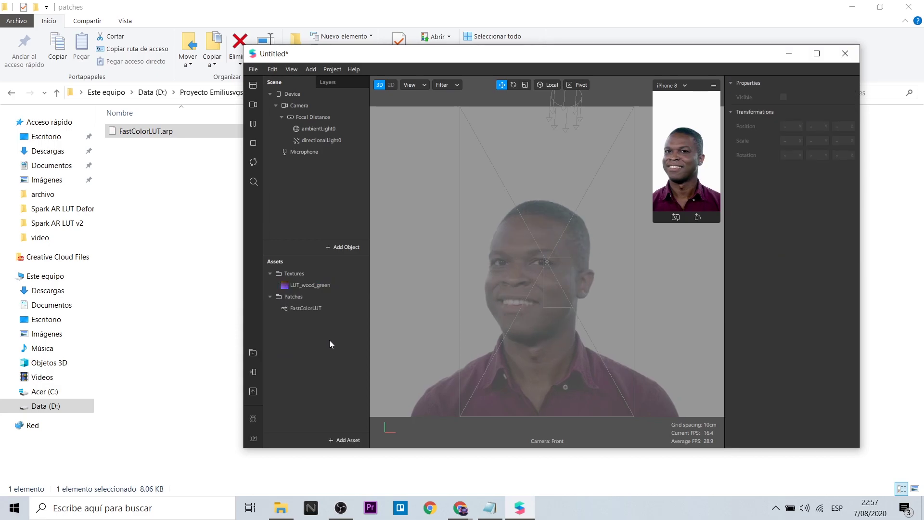
pyautogui.click(817, 53)
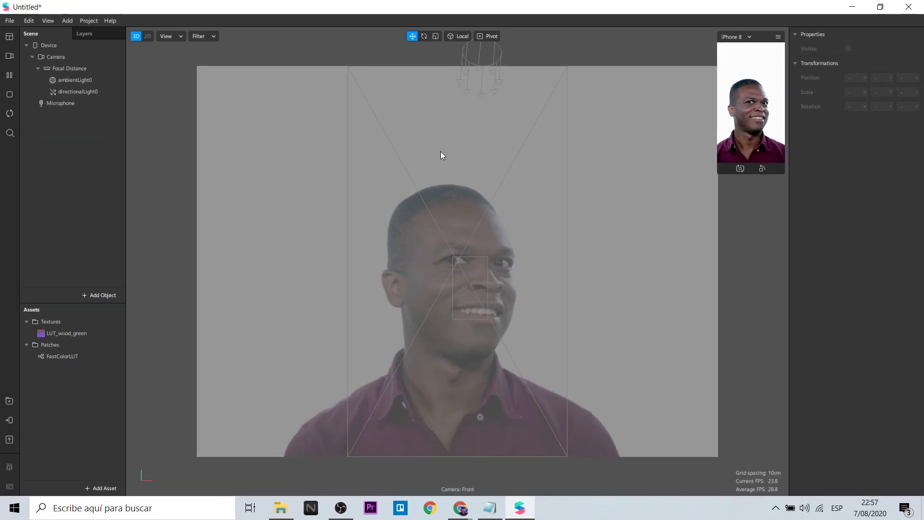
# - Show the Patch Editor and add texture extraction to the Camera, creating cameraTexture0
pyautogui.scroll(-1, 221, 174)
pyautogui.scroll(-3, 265, 201)
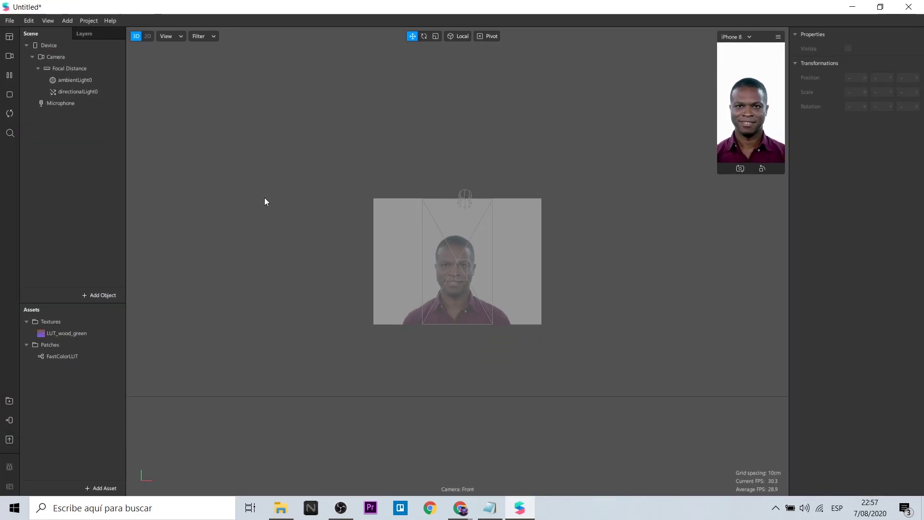
pyautogui.click(65, 20)
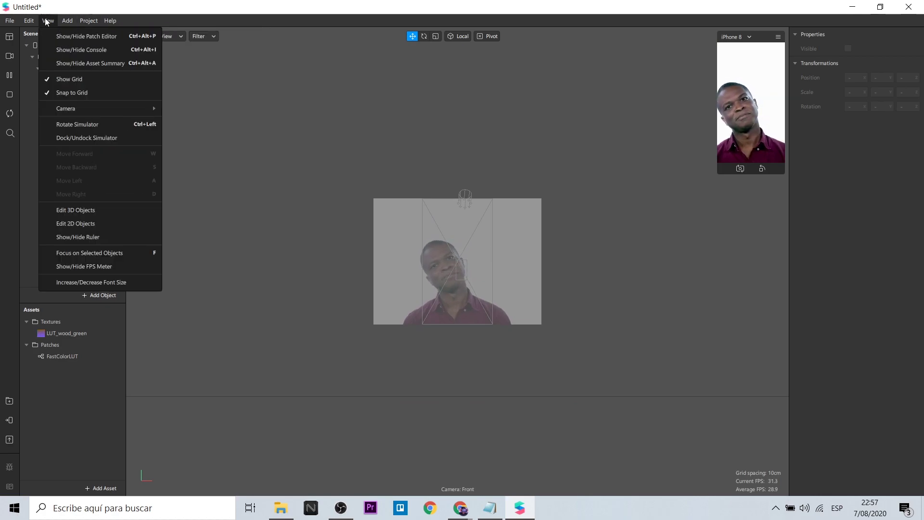
pyautogui.click(63, 37)
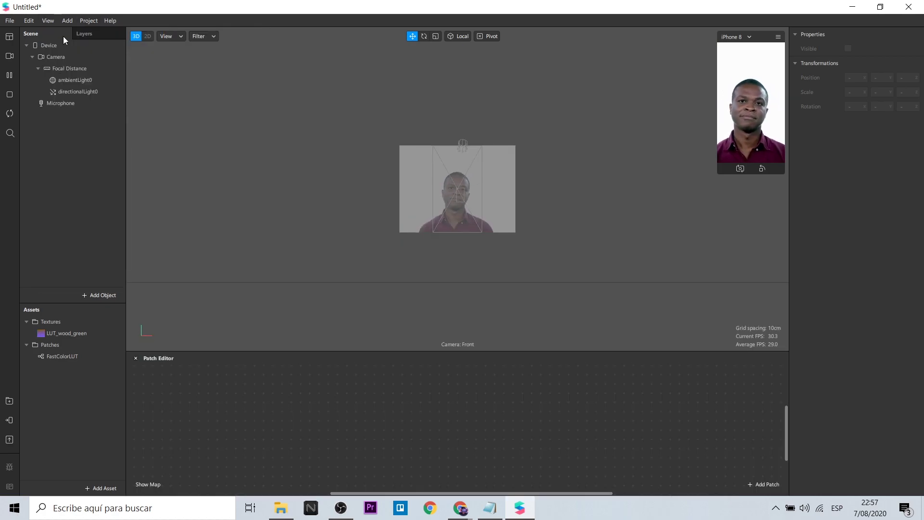
pyautogui.click(66, 57)
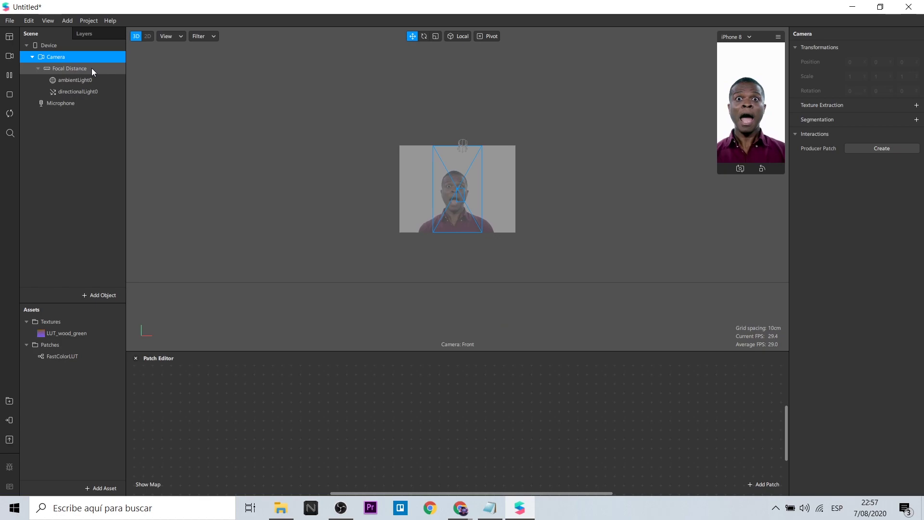
pyautogui.click(917, 105)
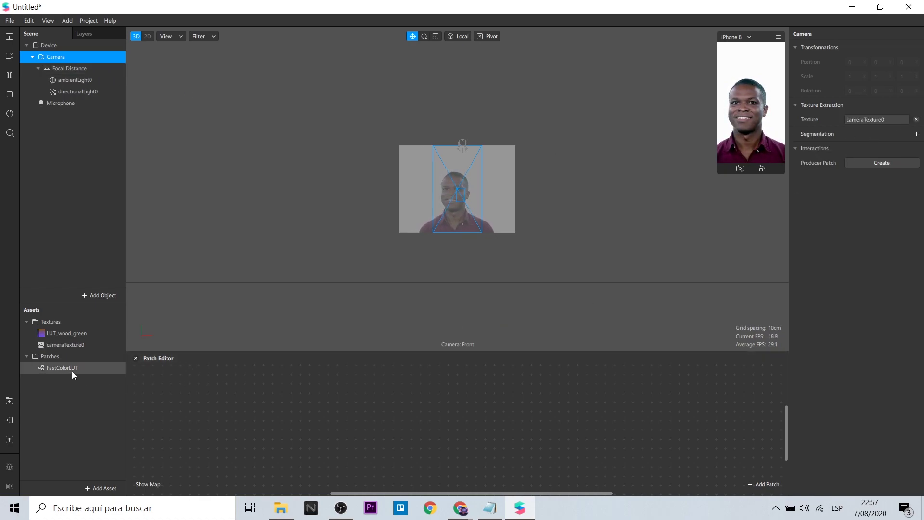
# - Set LUT_wood_green to no compression with filtering None
pyautogui.click(77, 334)
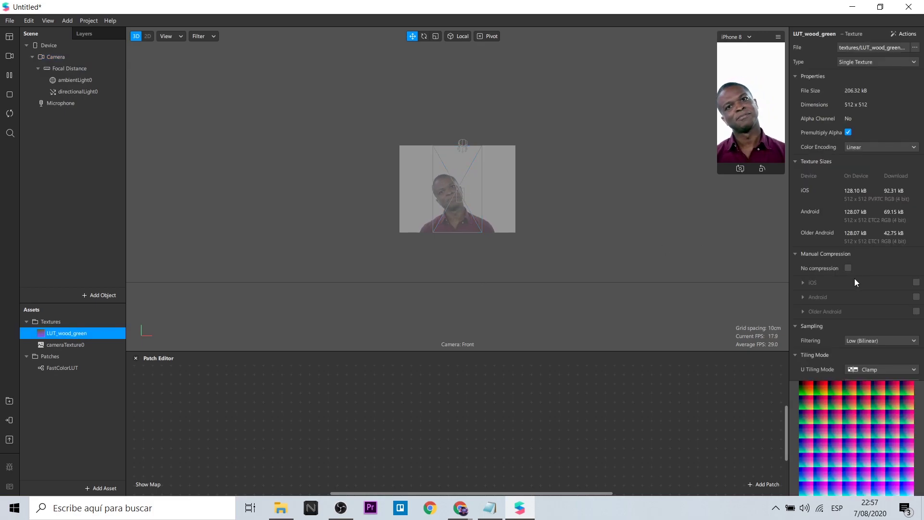
pyautogui.click(848, 268)
pyautogui.scroll(-1, 860, 290)
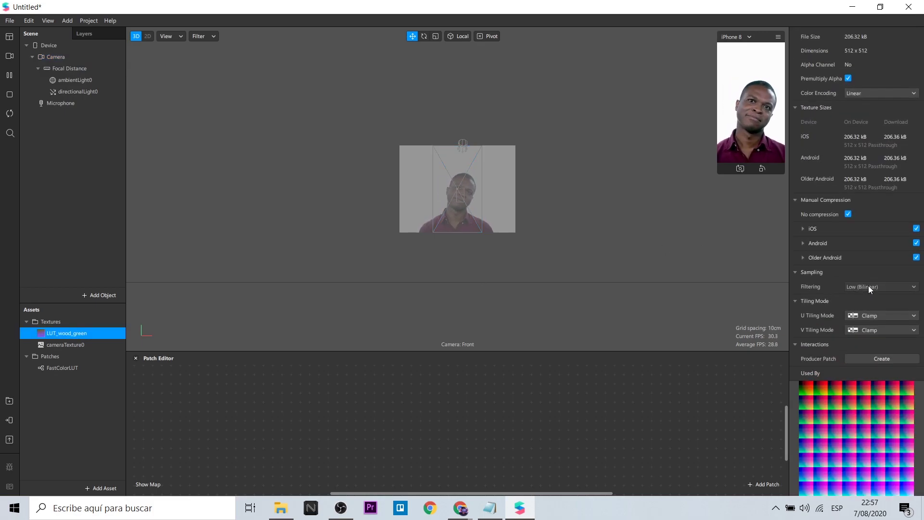
pyautogui.click(869, 286)
pyautogui.click(873, 290)
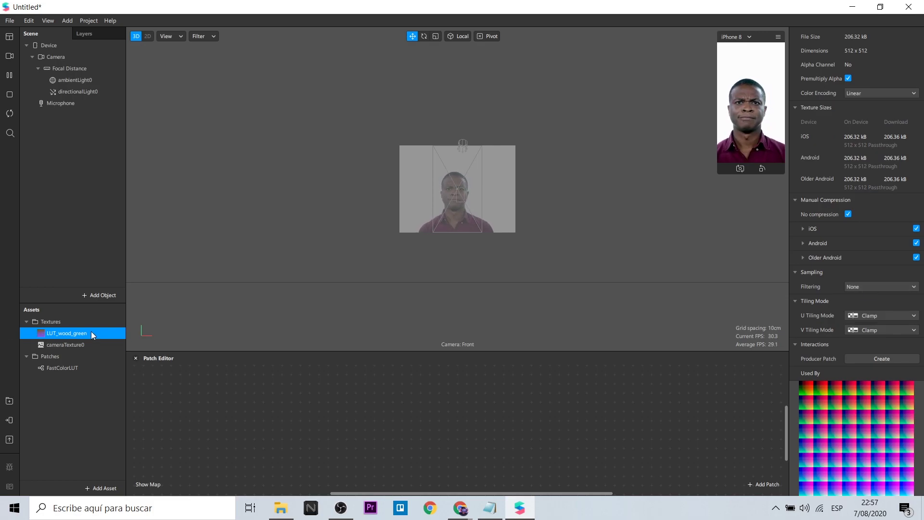
# - Place LUT_wood_green, cameraTexture0 and FastColorLUT nodes in the Patch Editor
pyautogui.moveTo(91, 331); pyautogui.dragTo(217, 417)
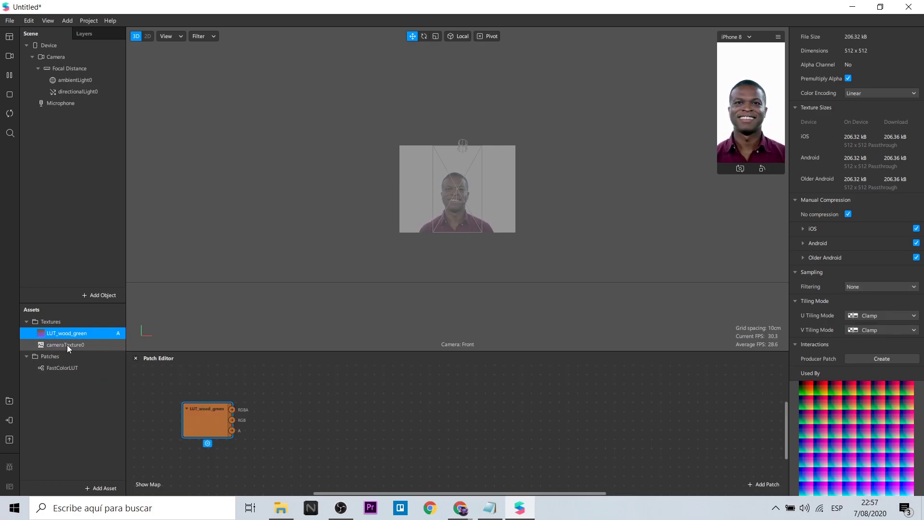
pyautogui.moveTo(67, 345); pyautogui.dragTo(223, 376)
pyautogui.moveTo(197, 416); pyautogui.dragTo(227, 426)
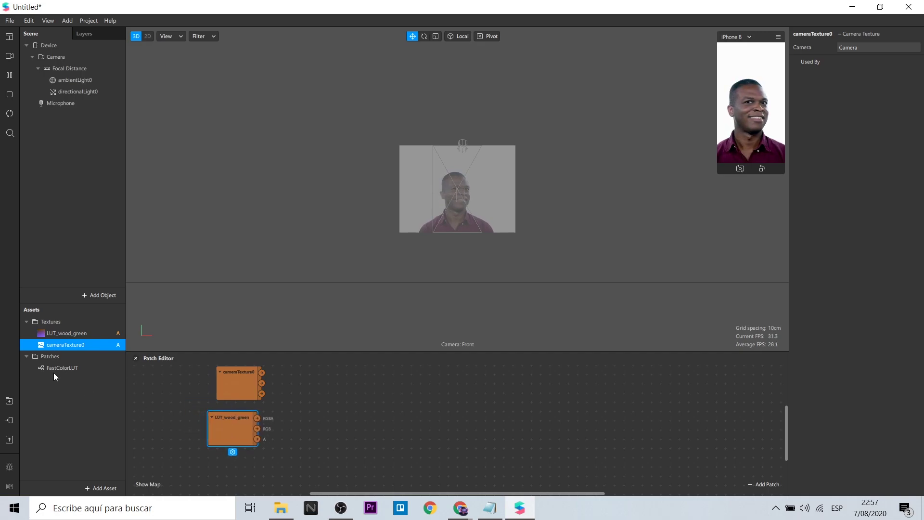
pyautogui.moveTo(54, 374); pyautogui.dragTo(299, 379)
pyautogui.moveTo(345, 398); pyautogui.dragTo(327, 387)
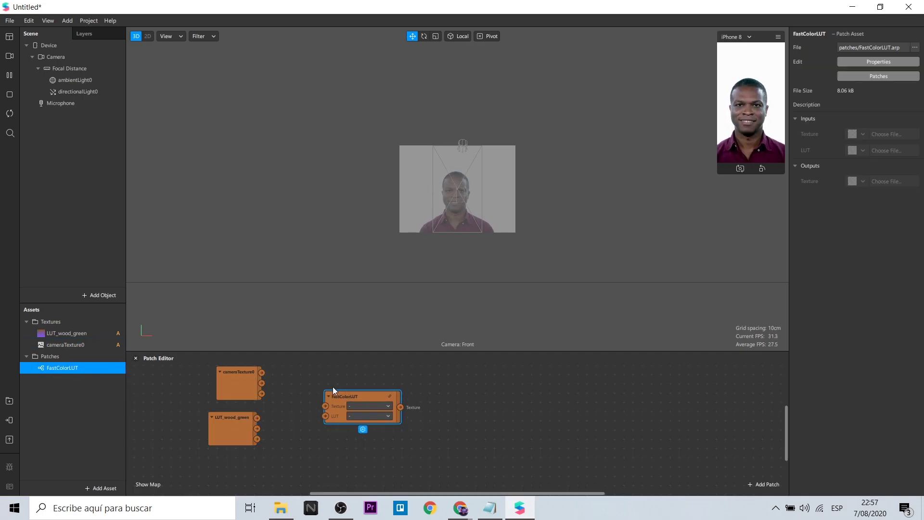
pyautogui.click(63, 56)
# - Add a canvas under the Camera with a rectangle set to fill width and height
pyautogui.rightClick(64, 57)
pyautogui.moveTo(97, 64)
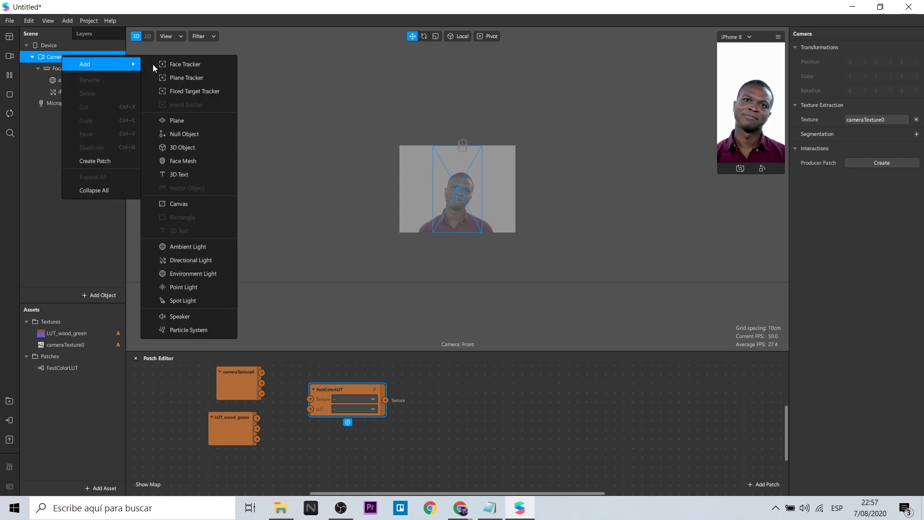
pyautogui.click(207, 200)
pyautogui.rightClick(100, 102)
pyautogui.moveTo(151, 113)
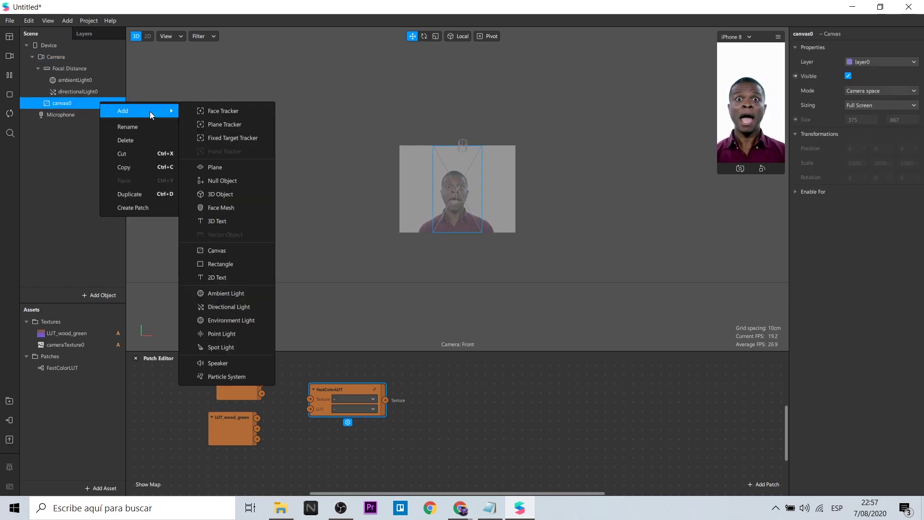
pyautogui.click(236, 264)
pyautogui.click(859, 88)
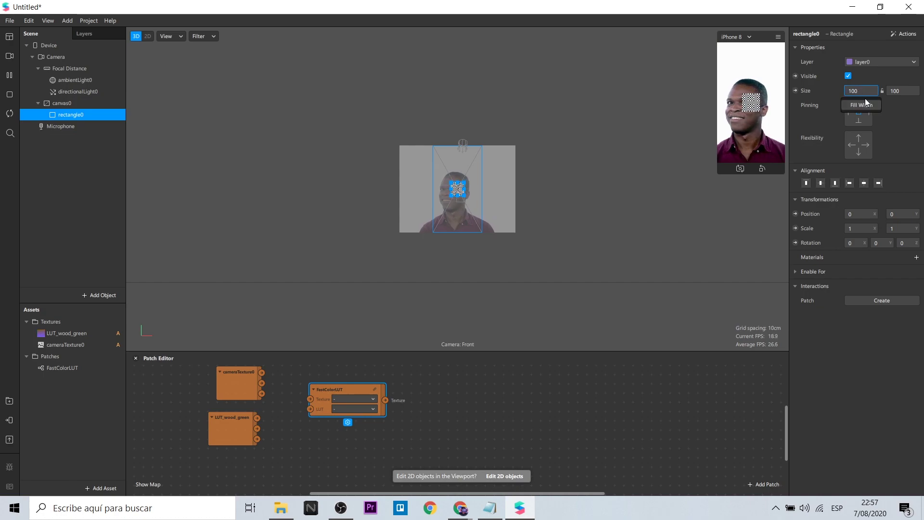
pyautogui.click(859, 109)
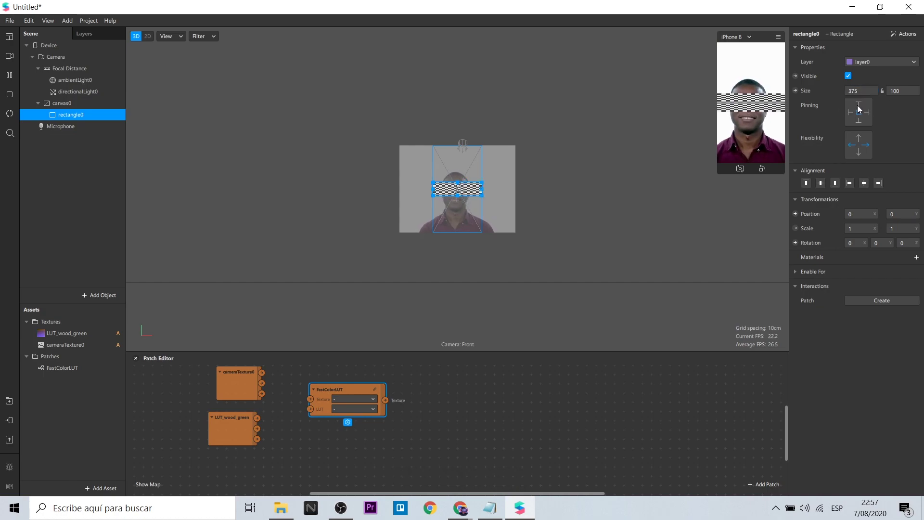
pyautogui.click(860, 108)
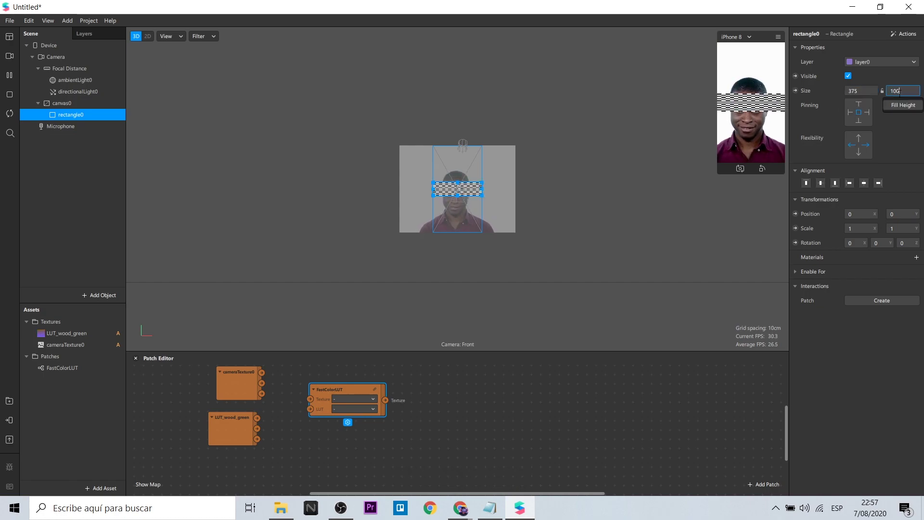
# - Give the rectangle a Flat material0 whose diffuse texture is a patch
pyautogui.click(916, 258)
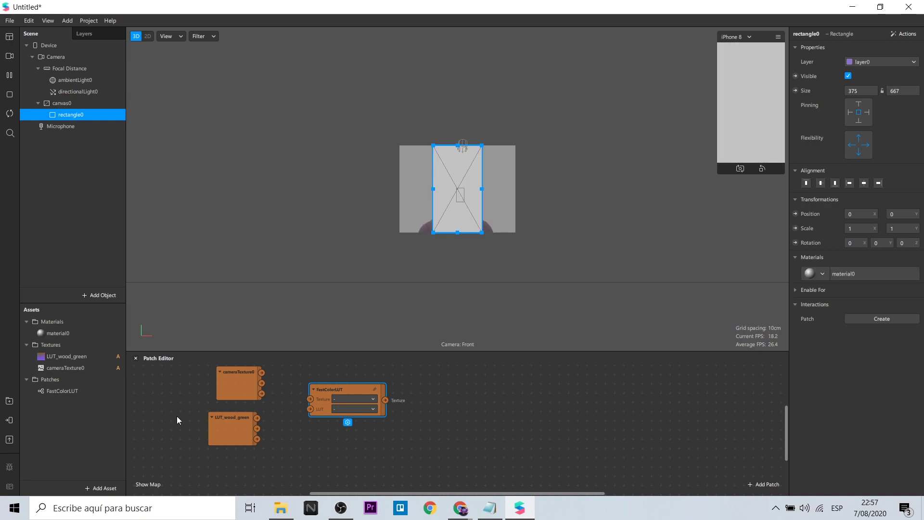
pyautogui.click(99, 336)
pyautogui.click(870, 46)
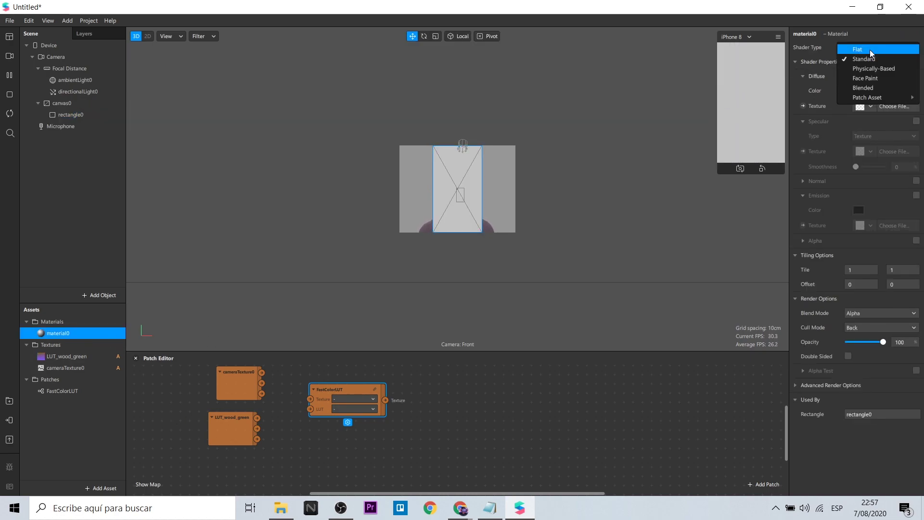
pyautogui.click(871, 49)
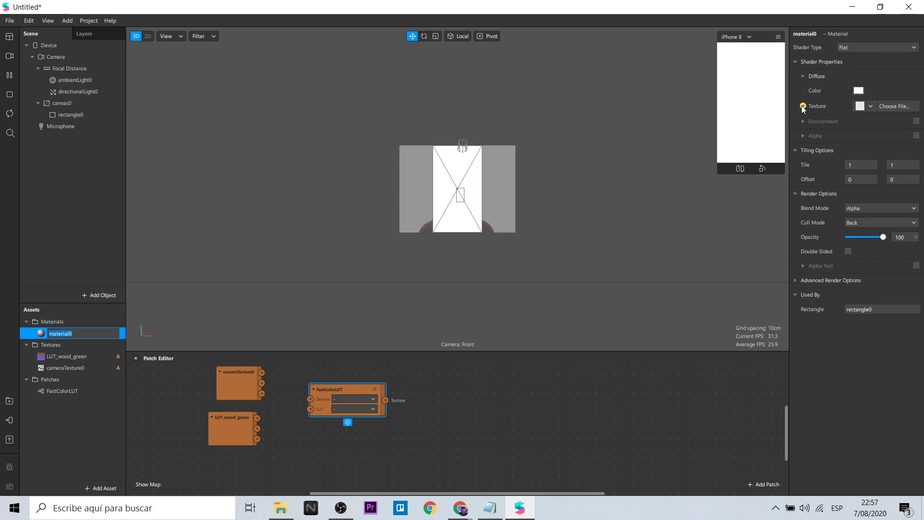
pyautogui.click(803, 106)
pyautogui.moveTo(479, 437); pyautogui.dragTo(468, 383)
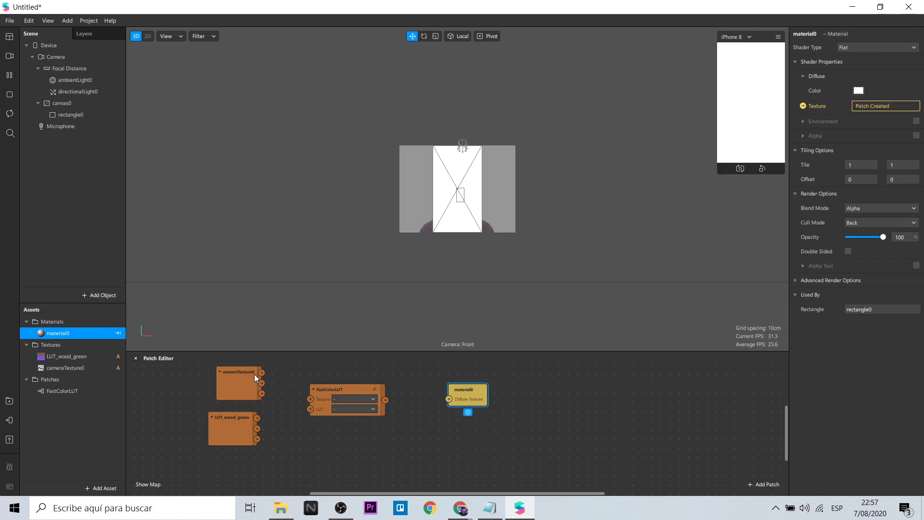
# - Wire cameraTexture0 and LUT_wood_green into FastColorLUT, and its output into material0's diffuse texture
pyautogui.moveTo(298, 401); pyautogui.dragTo(310, 399)
pyautogui.moveTo(257, 418); pyautogui.dragTo(311, 408)
pyautogui.moveTo(384, 402); pyautogui.dragTo(448, 400)
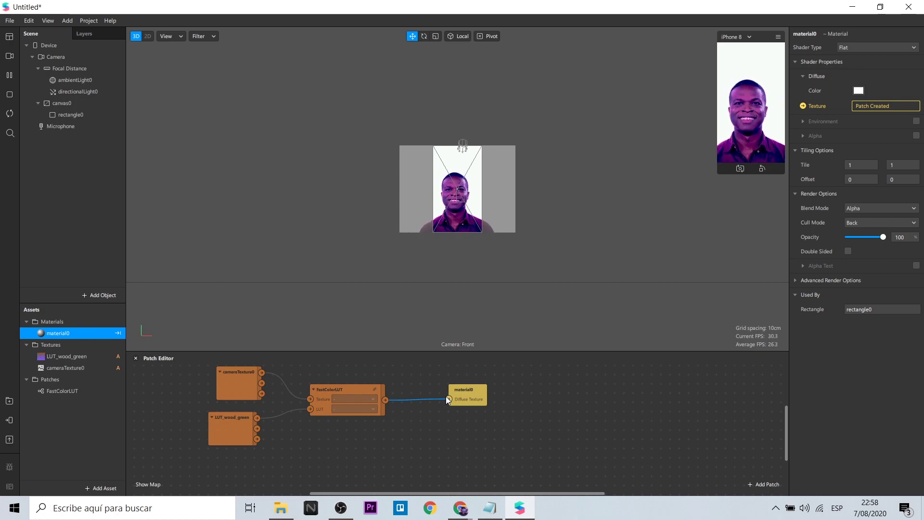
# - Add a face tracker under the Camera
pyautogui.rightClick(54, 61)
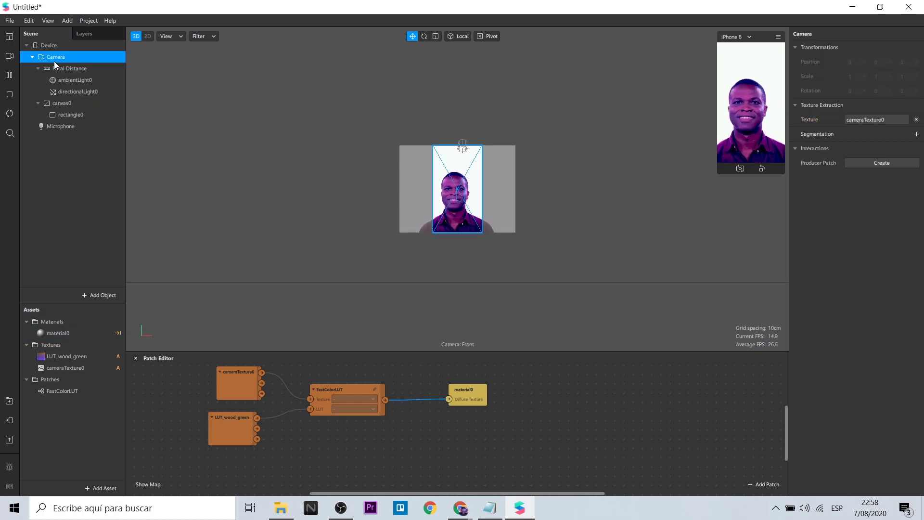
pyautogui.moveTo(119, 71)
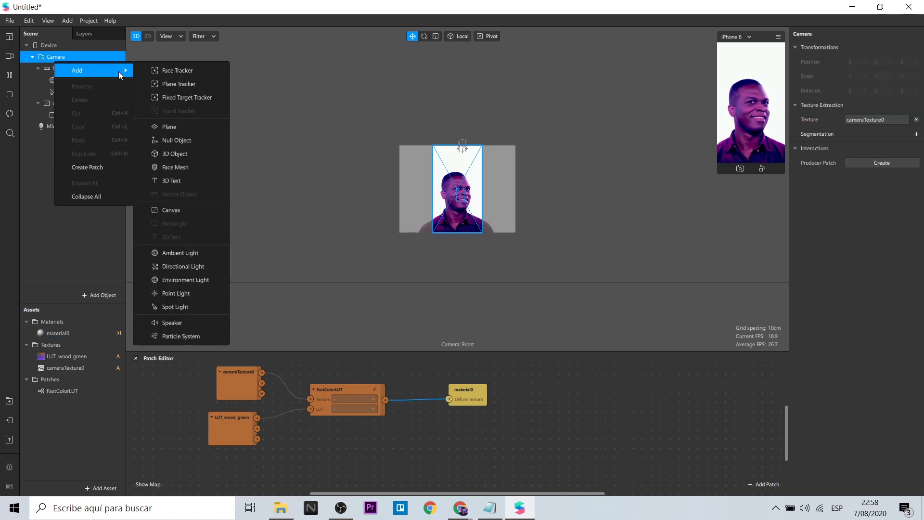
pyautogui.click(192, 70)
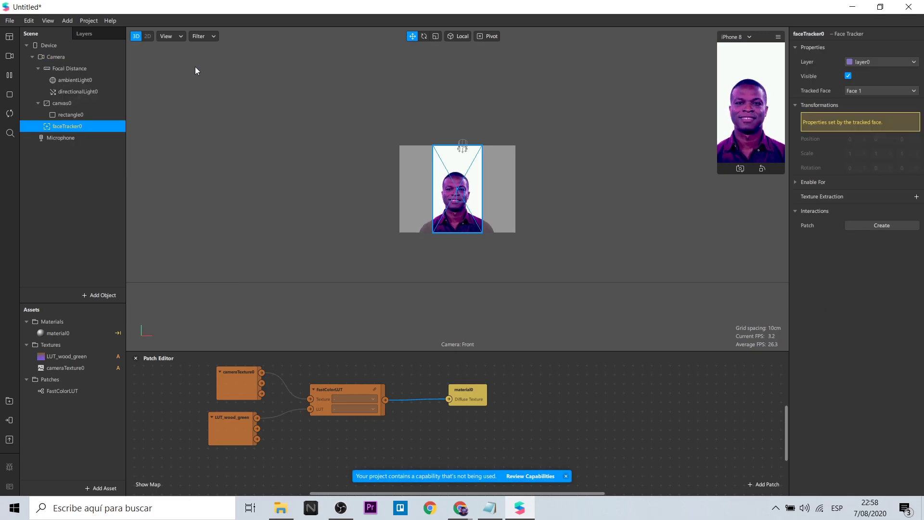
# - Add faceMesh0 under faceTracker0 and give it a new material, material1
pyautogui.rightClick(61, 128)
pyautogui.moveTo(100, 134)
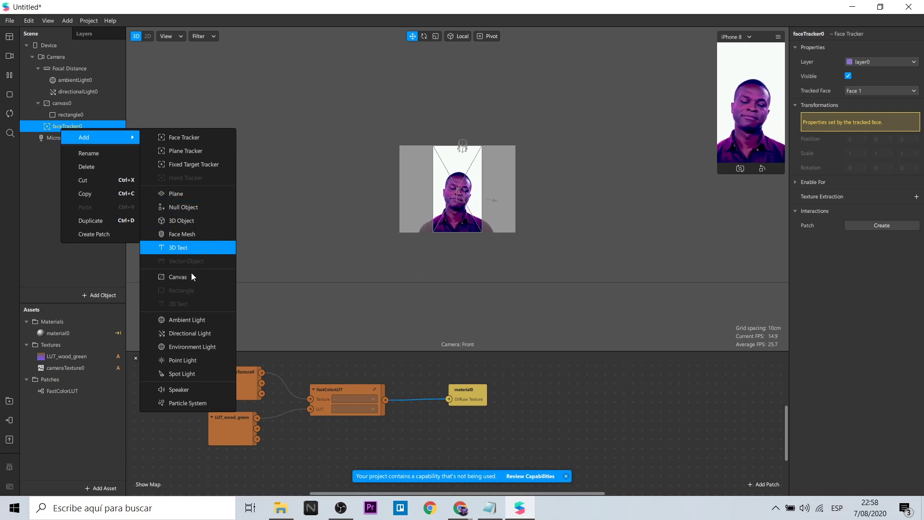
pyautogui.click(188, 234)
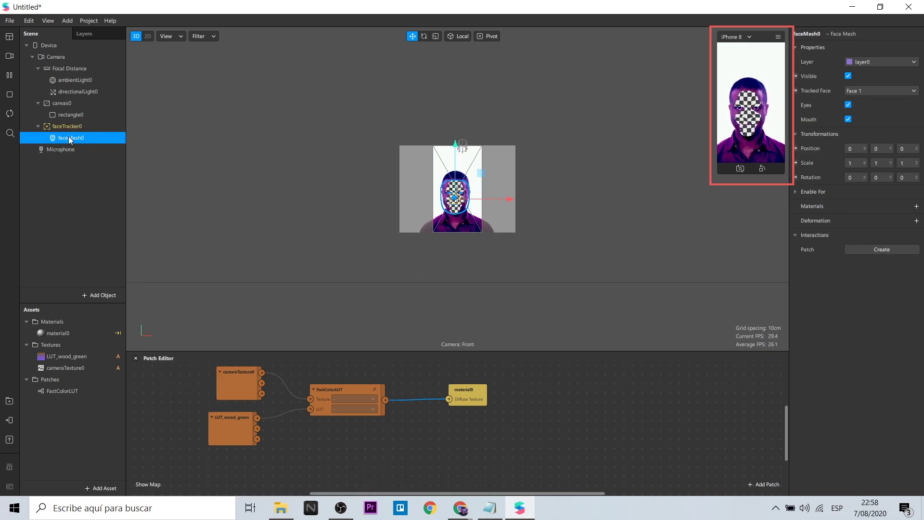
pyautogui.click(916, 207)
pyautogui.click(891, 239)
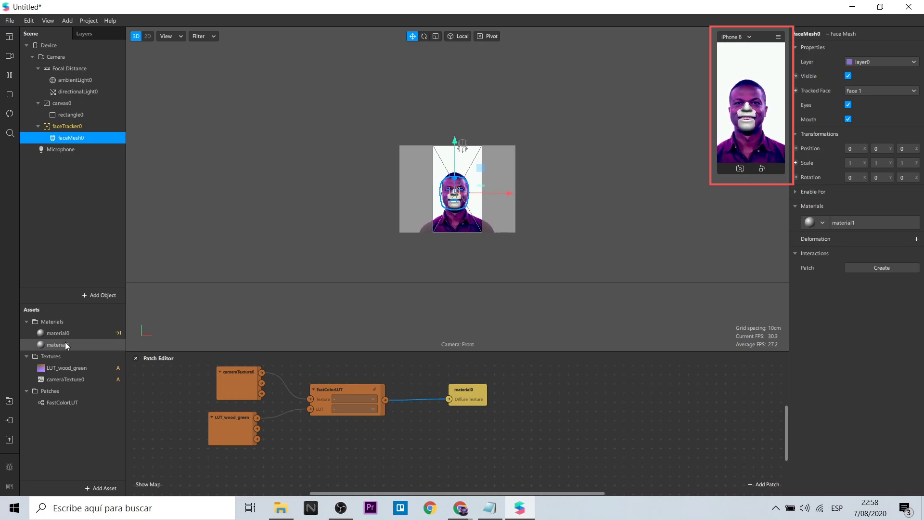
# - Uncheck Use Depth Test in material1's Advanced Render Options, then reselect faceMesh0
pyautogui.click(65, 344)
pyautogui.click(796, 386)
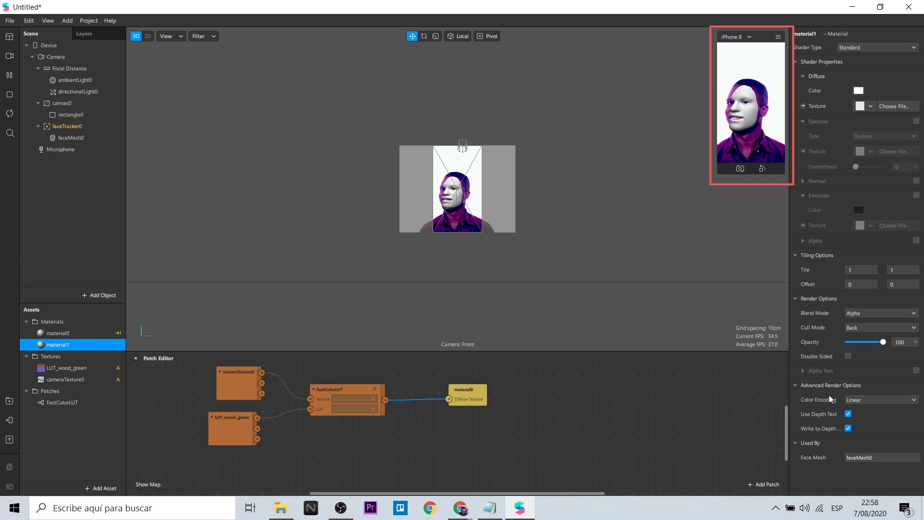
pyautogui.click(847, 414)
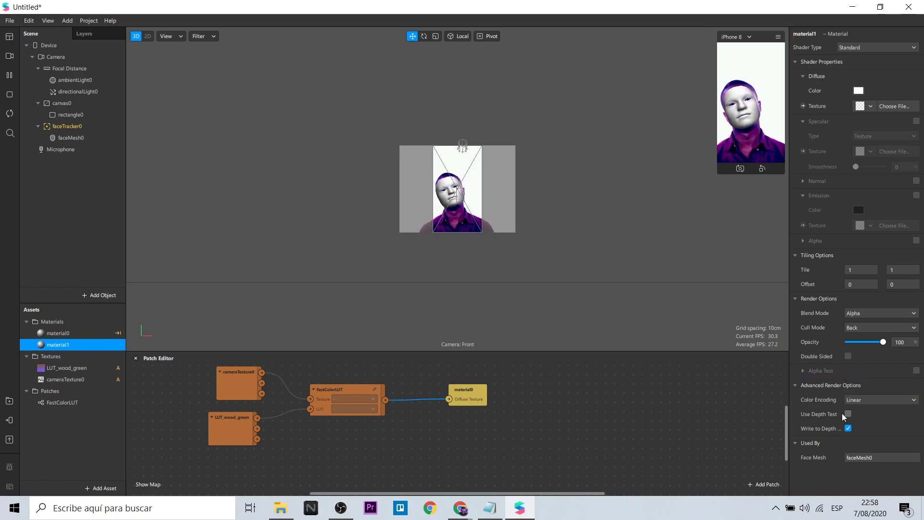
pyautogui.click(75, 136)
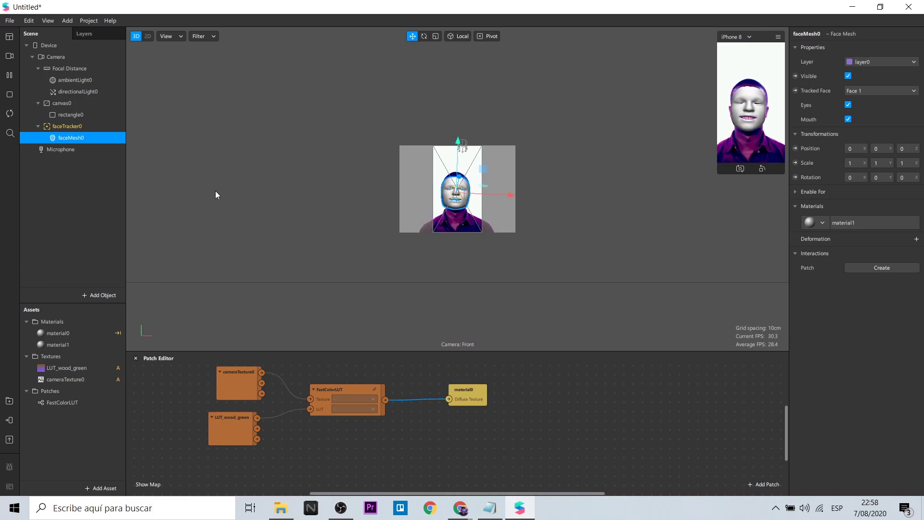
# - Import faceDistortionPack as faceMesh0's deformation object and reset eye_l_scale to 0
pyautogui.click(917, 238)
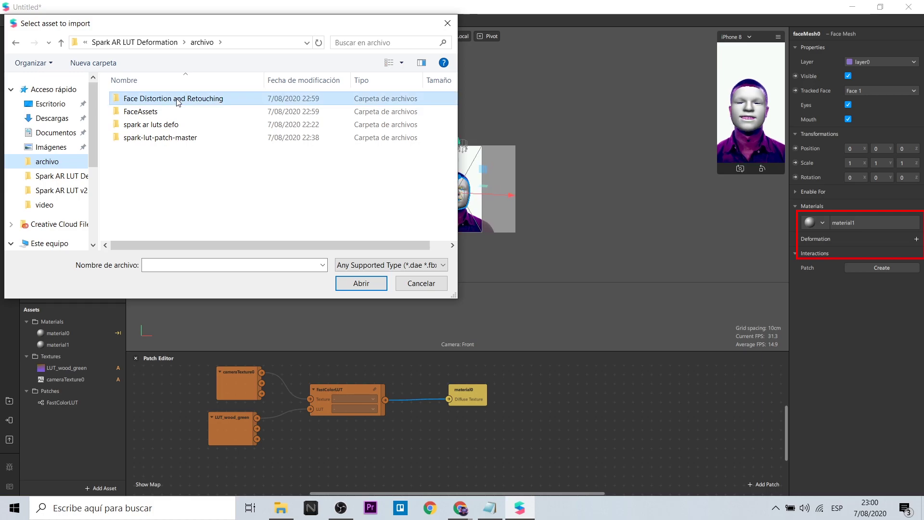
pyautogui.doubleClick(178, 99)
pyautogui.doubleClick(178, 100)
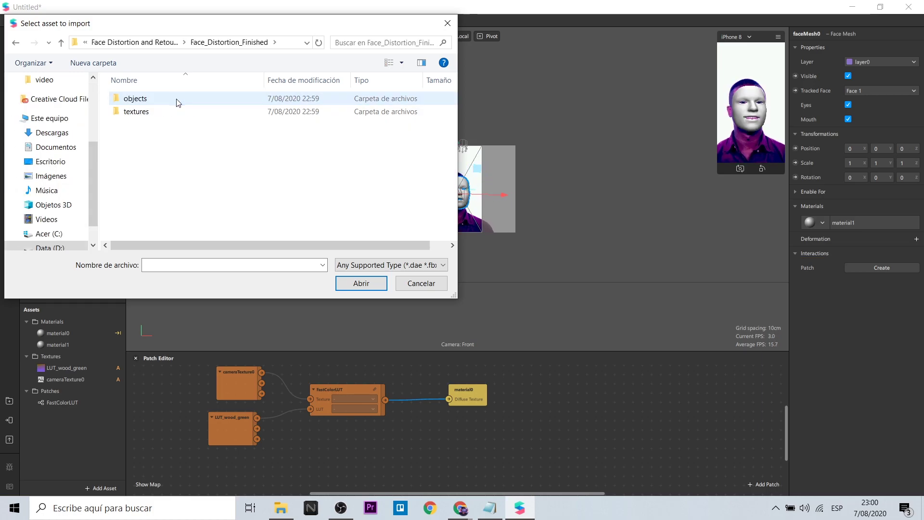
pyautogui.doubleClick(167, 103)
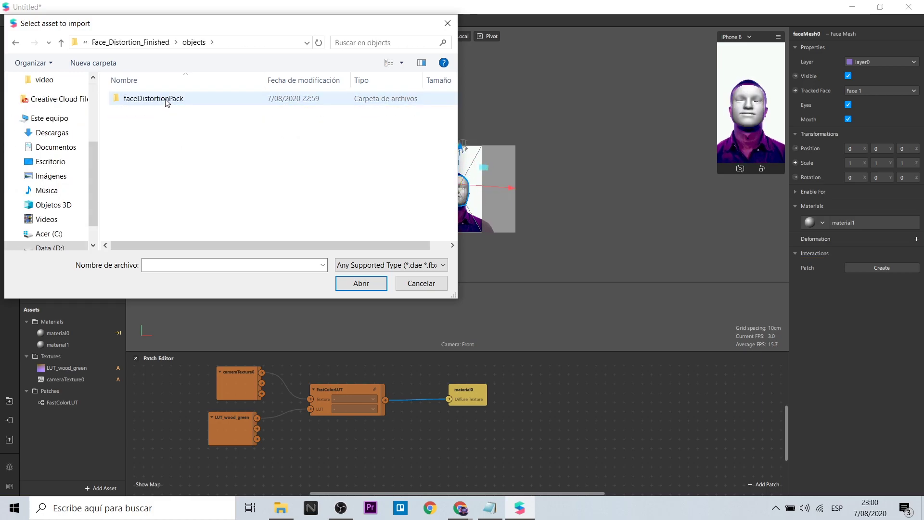
pyautogui.doubleClick(167, 102)
pyautogui.click(167, 102)
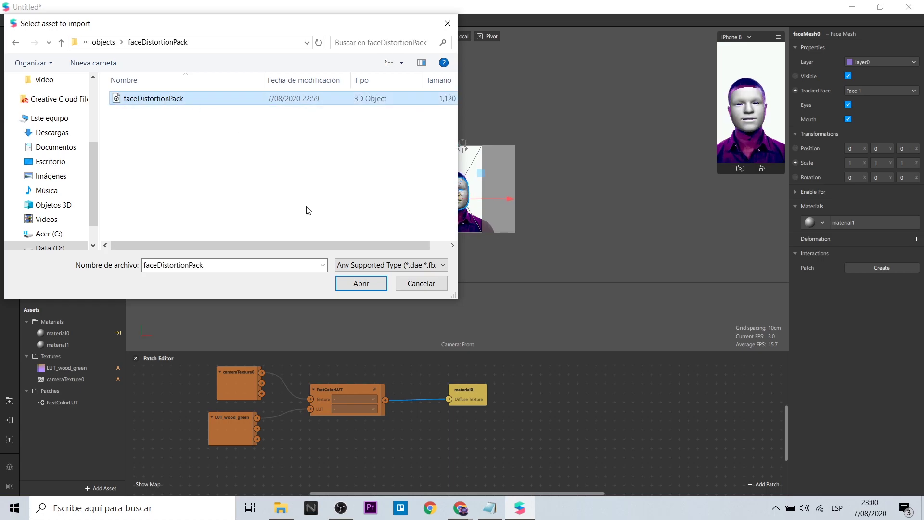
pyautogui.click(361, 283)
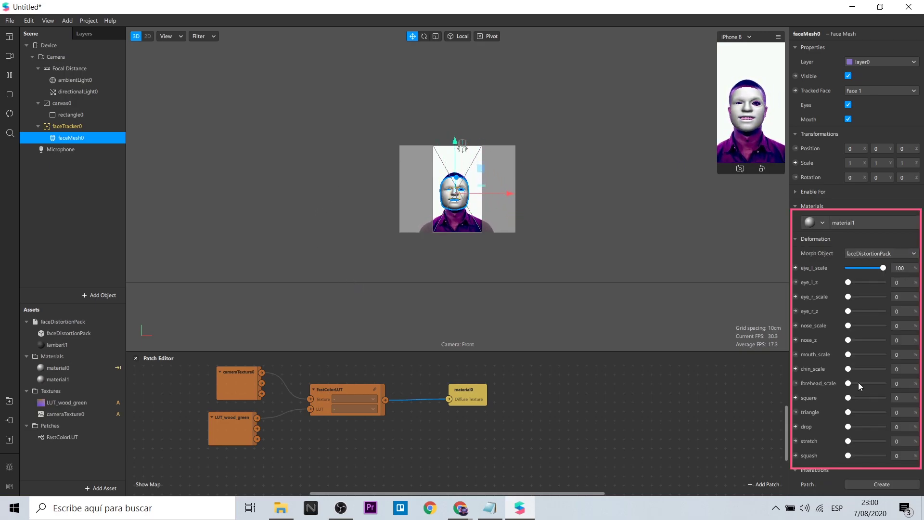
pyautogui.moveTo(884, 270); pyautogui.dragTo(846, 268)
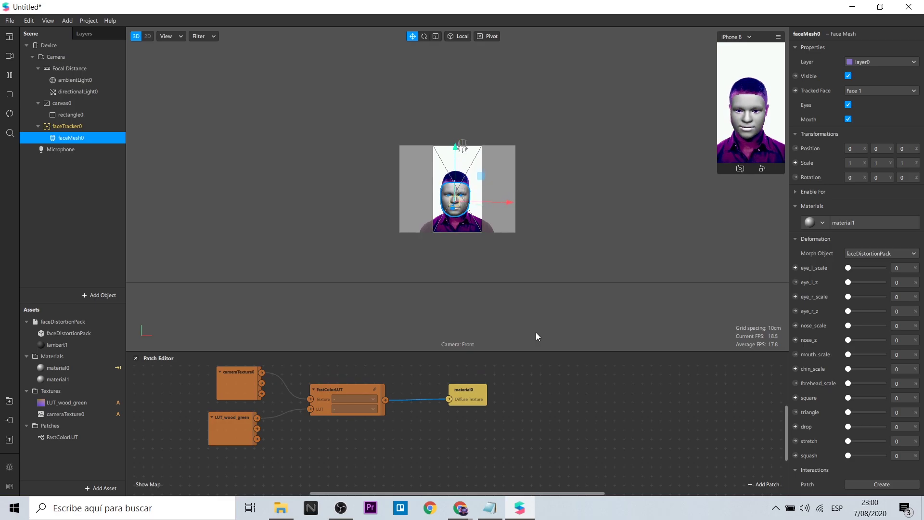
# - Enable texture extraction on faceTracker0 and feed its texture and LUT_wood_green into a second FastColorLUT
pyautogui.click(93, 128)
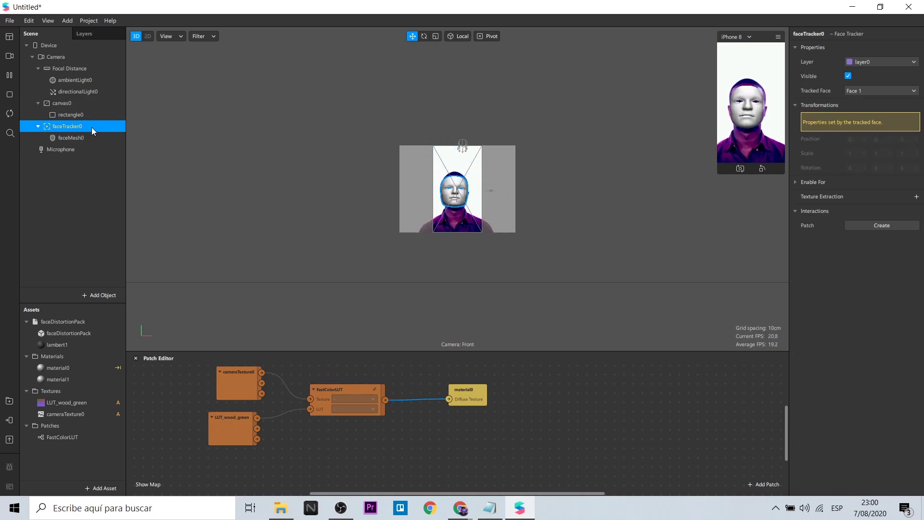
pyautogui.click(917, 197)
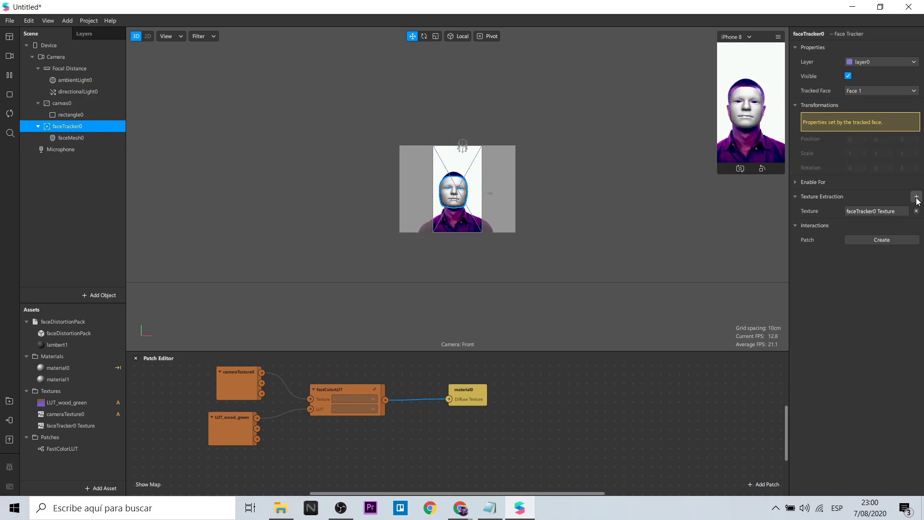
pyautogui.moveTo(72, 427)
pyautogui.mouseDown()
pyautogui.moveTo(254, 484)
pyautogui.moveTo(247, 471)
pyautogui.mouseUp()
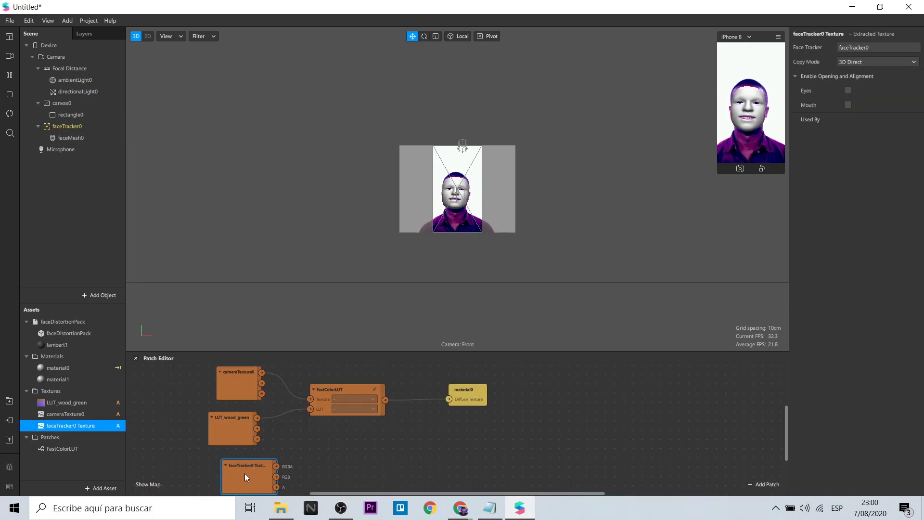
pyautogui.moveTo(67, 449)
pyautogui.mouseDown()
pyautogui.moveTo(316, 463)
pyautogui.moveTo(357, 456)
pyautogui.mouseUp()
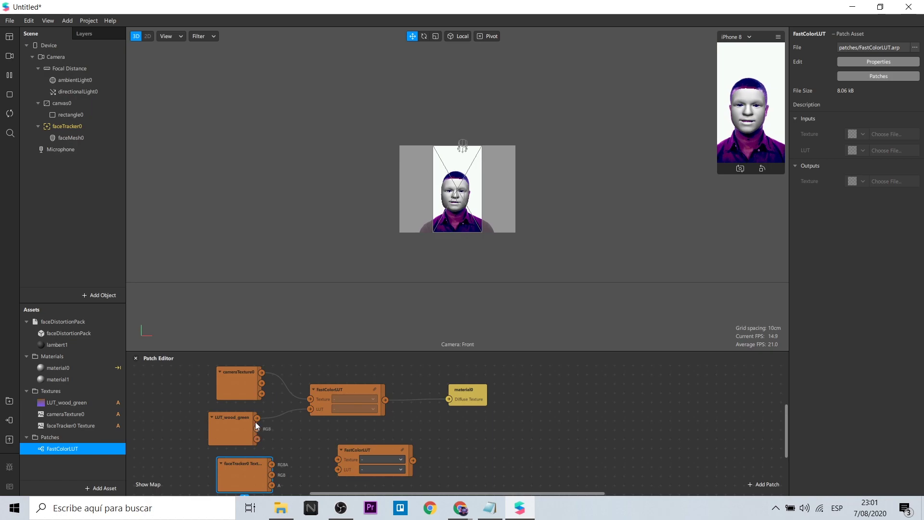
pyautogui.moveTo(256, 417); pyautogui.dragTo(337, 469)
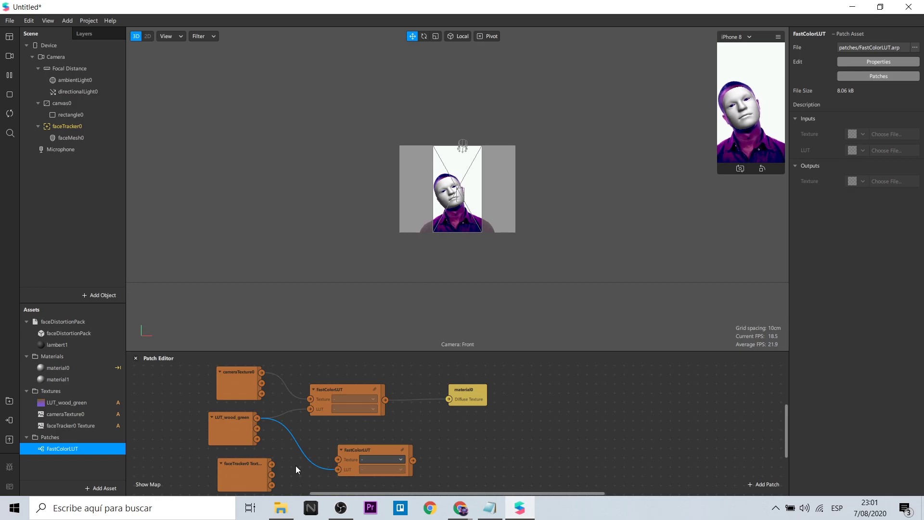
pyautogui.moveTo(272, 464)
pyautogui.mouseDown()
pyautogui.moveTo(329, 450)
pyautogui.moveTo(336, 459)
pyautogui.mouseUp()
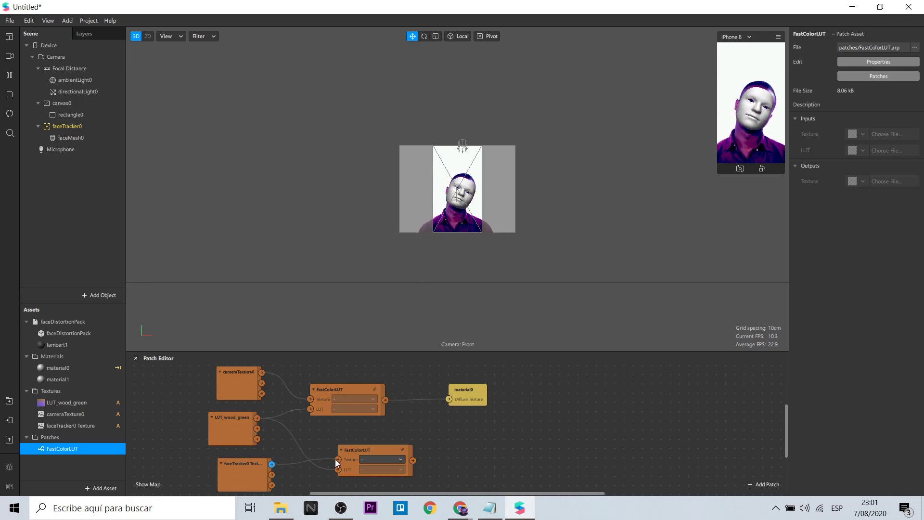
# - Connect the graded face texture to material1's diffuse texture
pyautogui.click(88, 379)
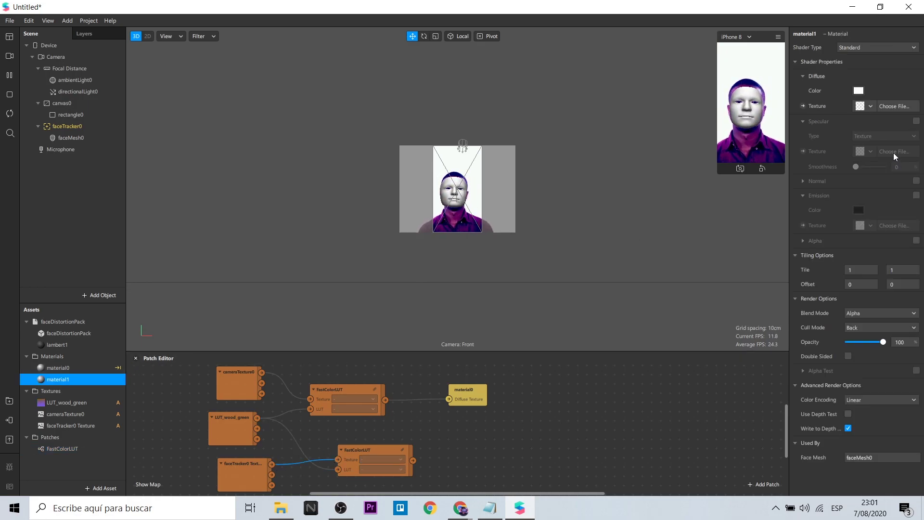
pyautogui.click(803, 106)
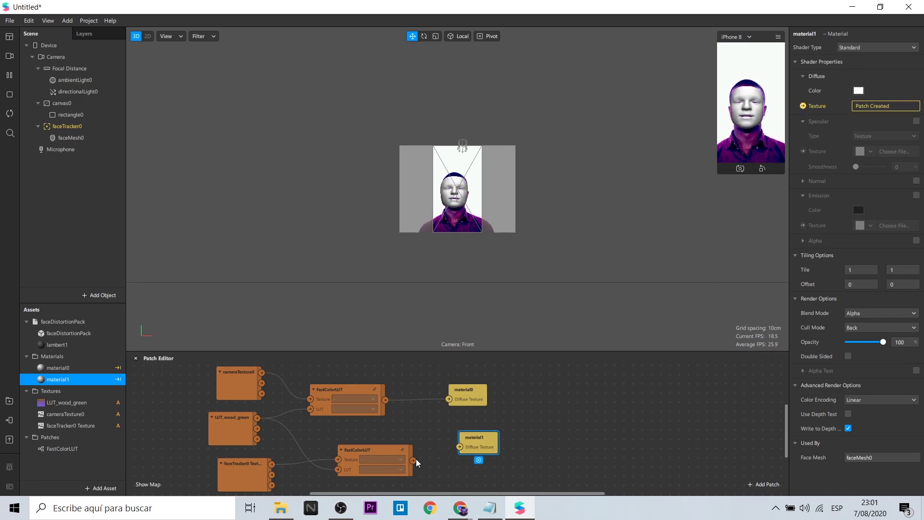
pyautogui.moveTo(414, 460); pyautogui.dragTo(461, 453)
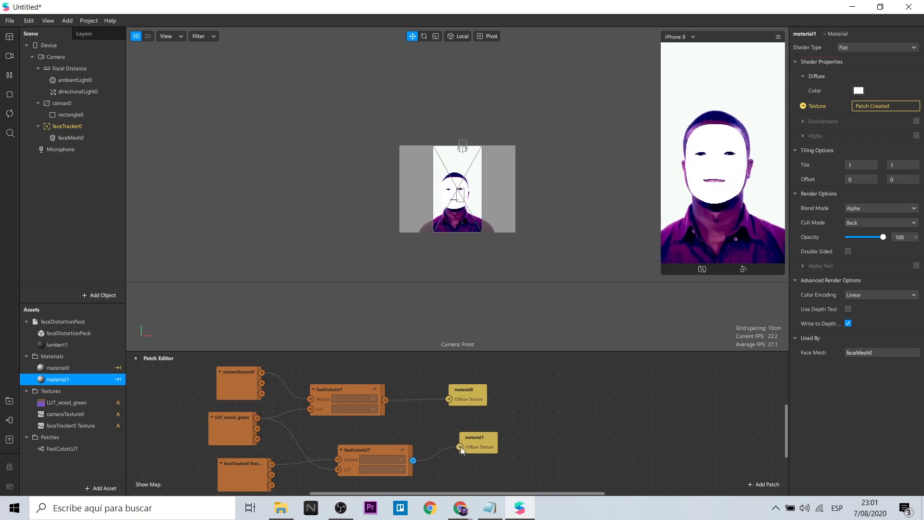
pyautogui.click(62, 138)
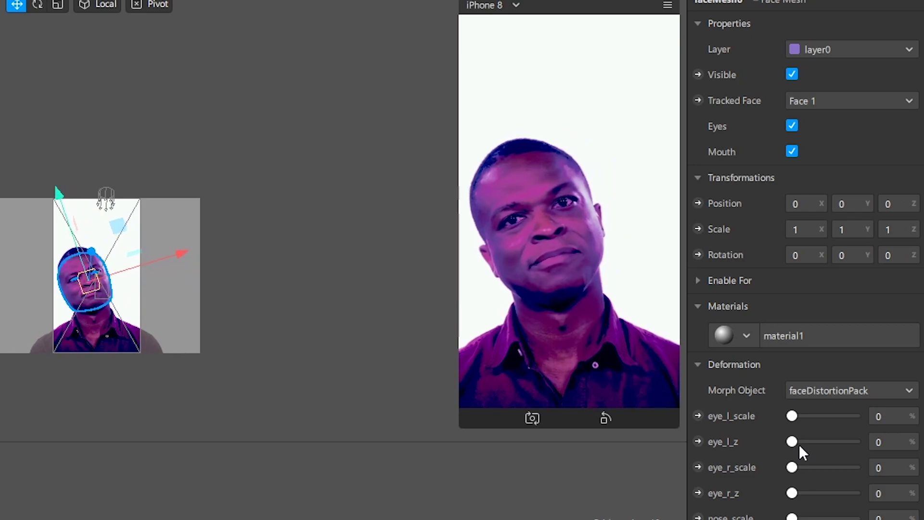
# - Turn off the Eyes and Mouth openings on faceMesh0
pyautogui.moveTo(796, 443); pyautogui.dragTo(822, 440)
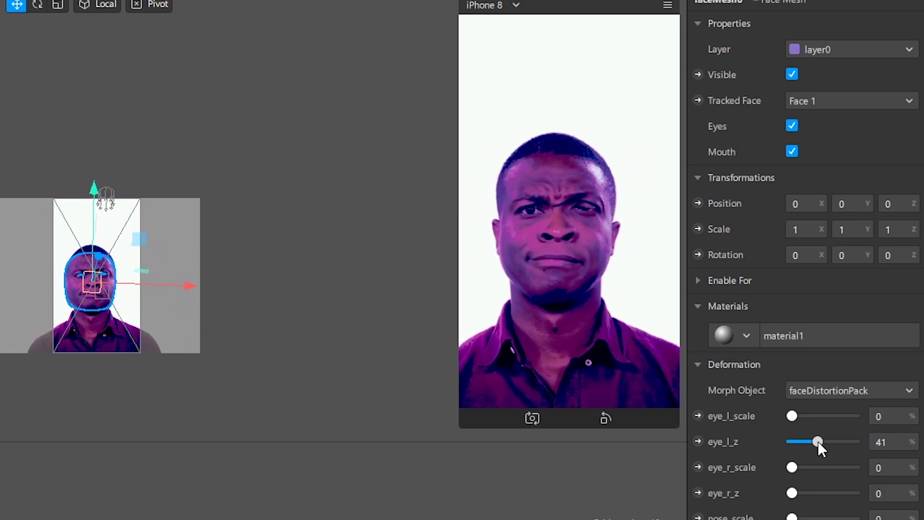
pyautogui.click(792, 125)
pyautogui.click(792, 151)
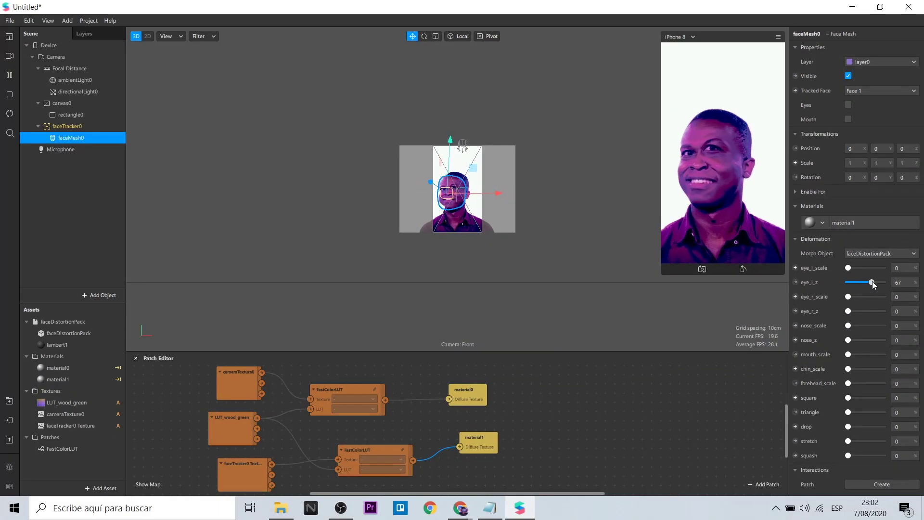
# - Try the eye depth and nose sliders, then set square to 10 and stretch to 11
pyautogui.moveTo(863, 283)
pyautogui.mouseDown()
pyautogui.moveTo(858, 297)
pyautogui.moveTo(847, 283)
pyautogui.moveTo(859, 268)
pyautogui.moveTo(860, 299)
pyautogui.mouseUp()
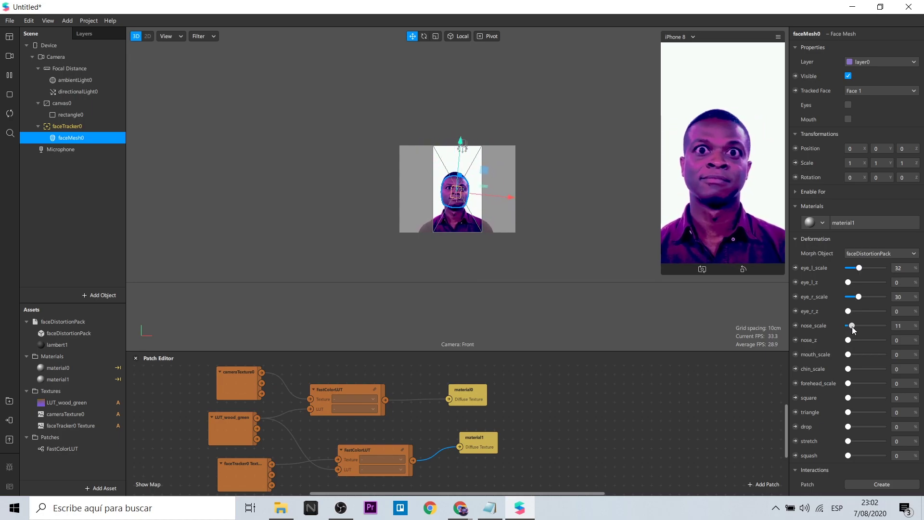
pyautogui.moveTo(849, 325); pyautogui.dragTo(872, 326)
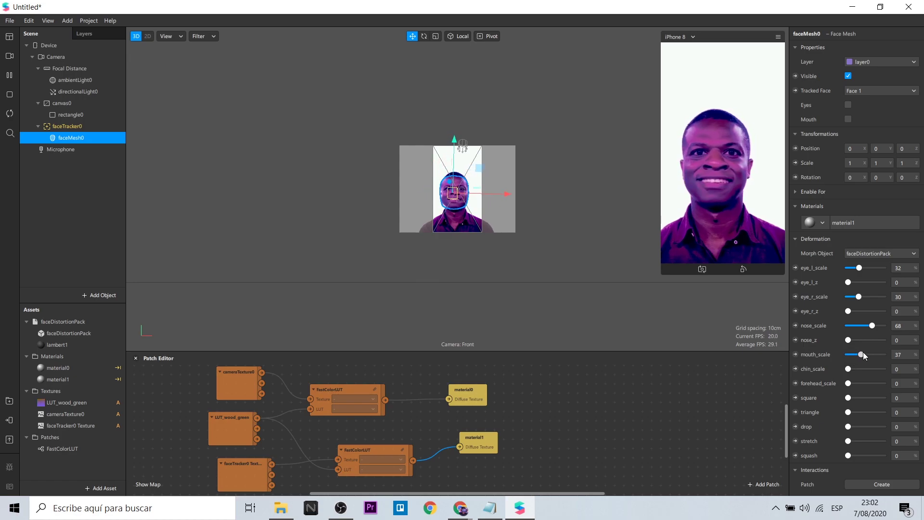
pyautogui.moveTo(872, 326); pyautogui.dragTo(847, 326)
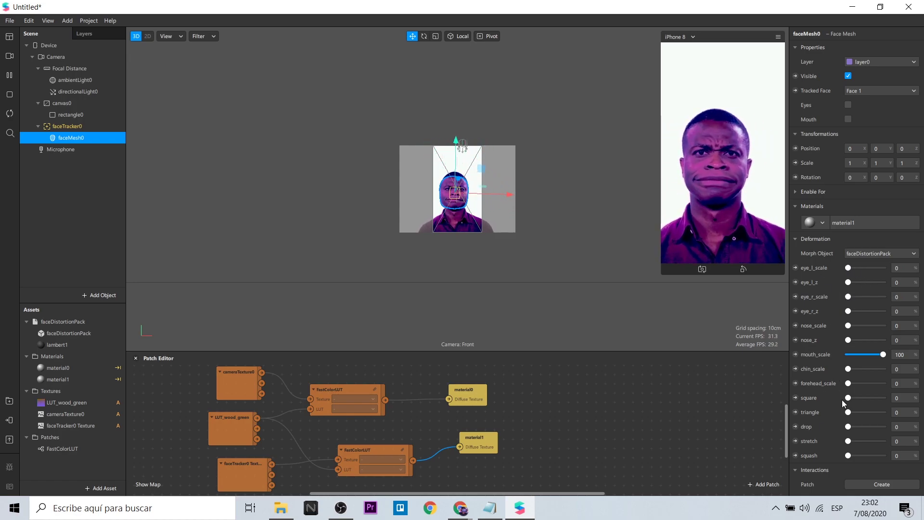
pyautogui.moveTo(860, 398); pyautogui.dragTo(865, 398)
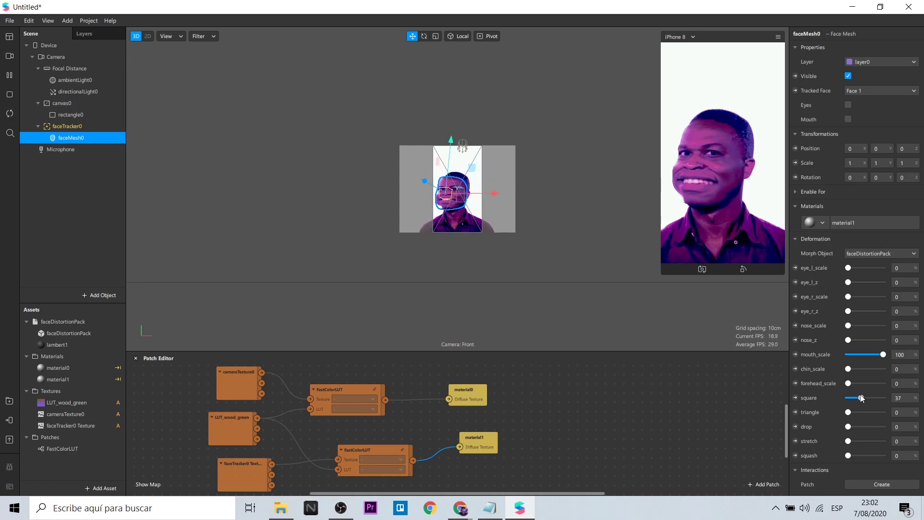
pyautogui.click(852, 398)
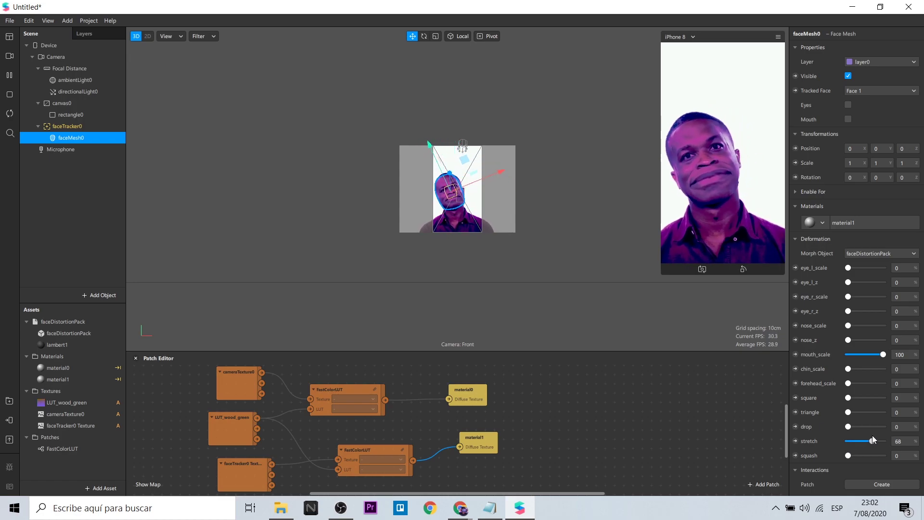
pyautogui.moveTo(872, 440); pyautogui.dragTo(852, 441)
# - Set nose scale to 100, enlarge the eyes and chin, and reset mouth scale to 0
pyautogui.moveTo(848, 325); pyautogui.dragTo(899, 325)
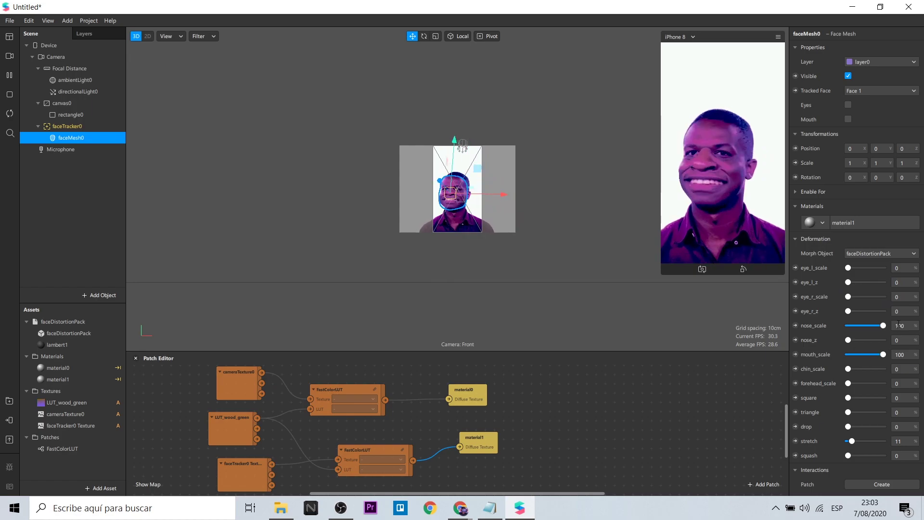
pyautogui.moveTo(848, 268); pyautogui.dragTo(854, 268)
pyautogui.moveTo(849, 297); pyautogui.dragTo(855, 296)
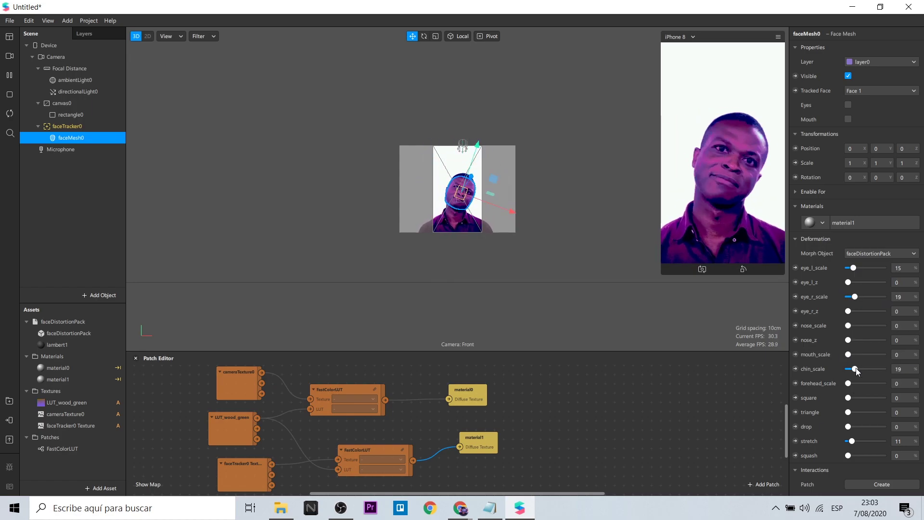
pyautogui.moveTo(848, 369); pyautogui.dragTo(886, 368)
pyautogui.moveTo(883, 354)
pyautogui.mouseDown()
pyautogui.moveTo(853, 355)
pyautogui.moveTo(862, 340)
pyautogui.mouseUp()
pyautogui.moveTo(853, 268); pyautogui.dragTo(886, 268)
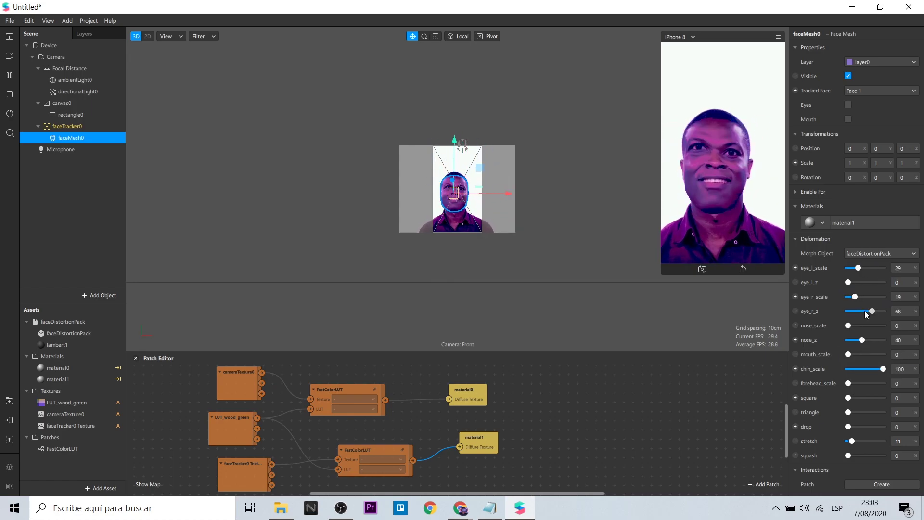
pyautogui.moveTo(855, 297); pyautogui.dragTo(893, 298)
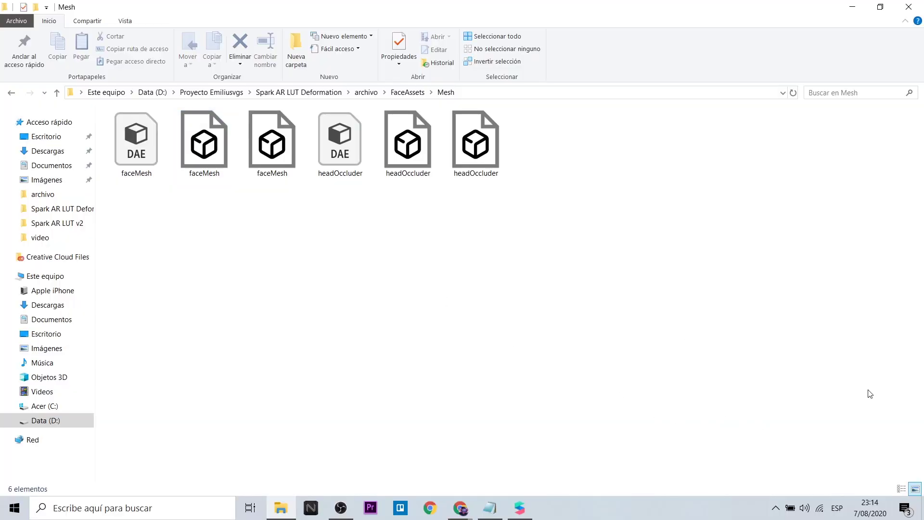
# - Compare the second and third faceMesh files' properties to identify the .obj version
pyautogui.rightClick(223, 157)
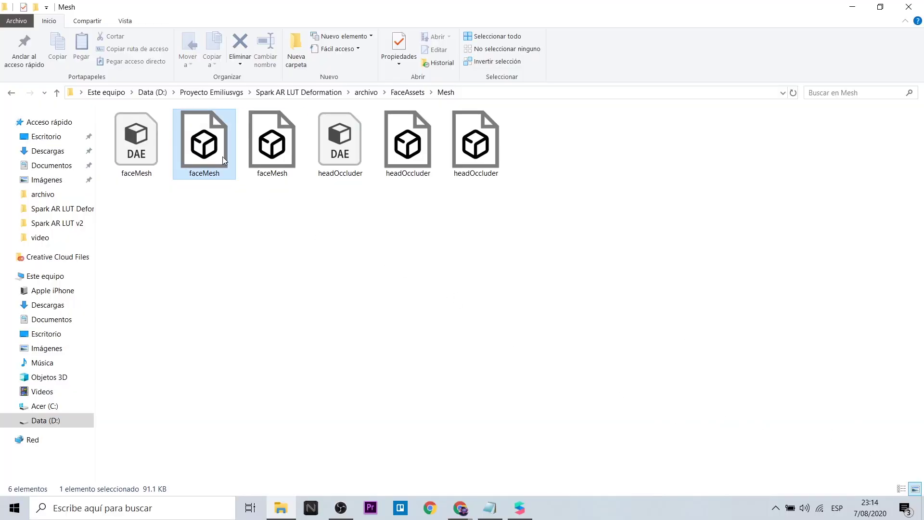
pyautogui.click(316, 412)
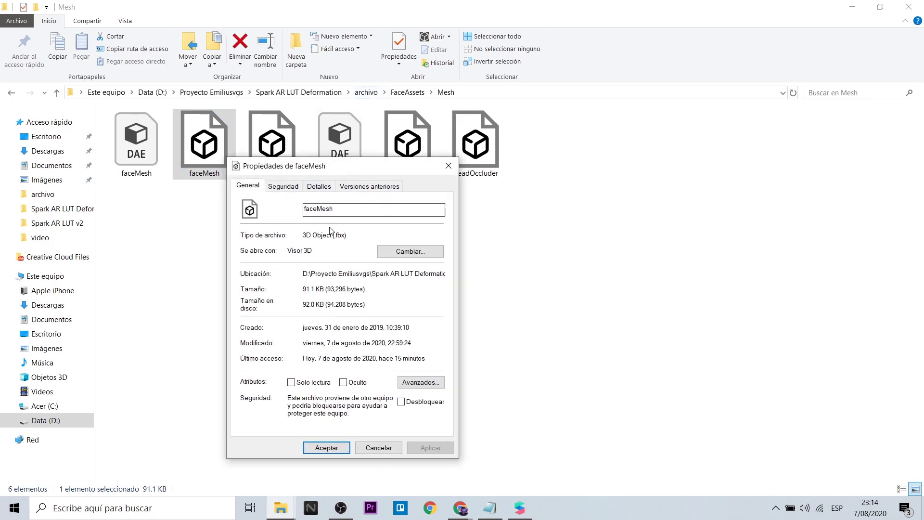
pyautogui.click(448, 166)
pyautogui.click(284, 142)
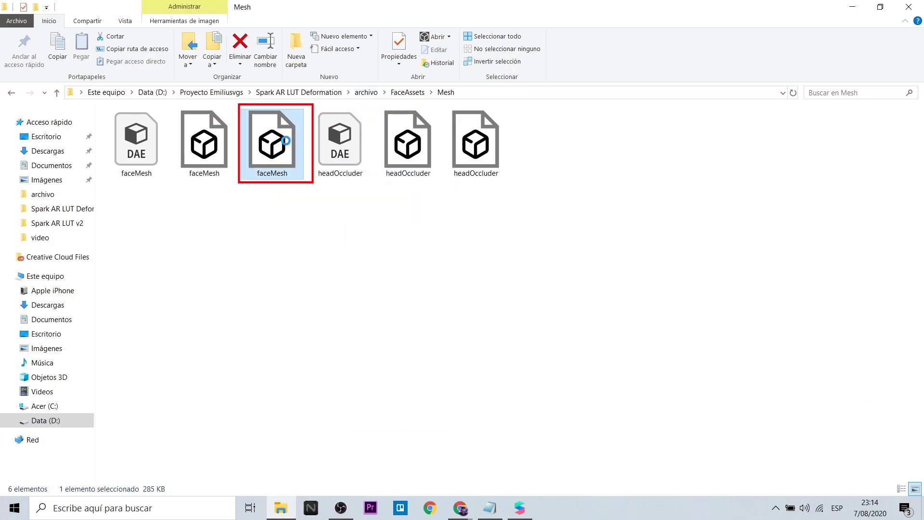
pyautogui.rightClick(287, 140)
pyautogui.click(374, 411)
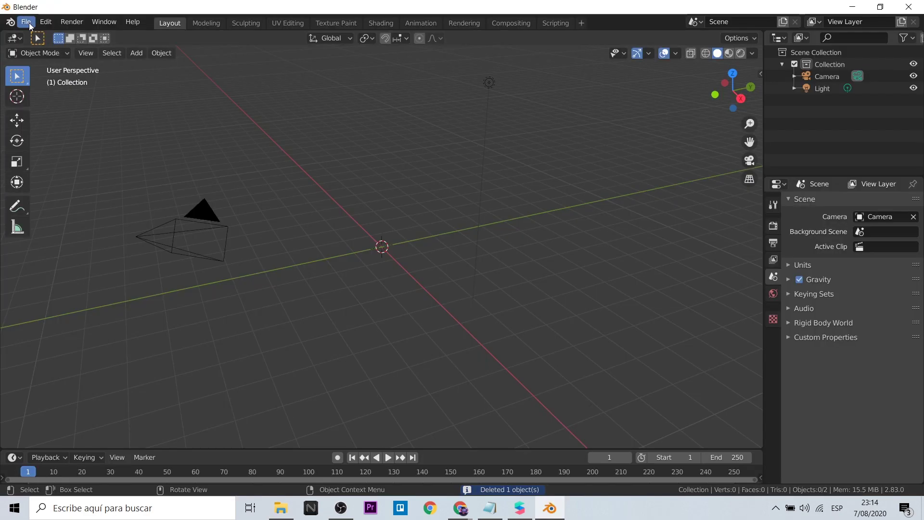
pyautogui.click(25, 22)
# - Import faceMesh.obj from the Mesh folder into Blender
pyautogui.moveTo(78, 187)
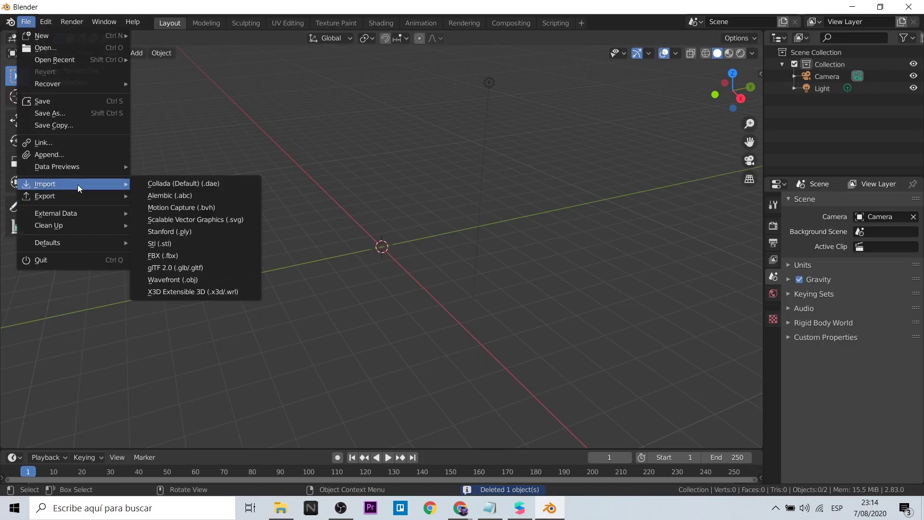
pyautogui.click(181, 279)
pyautogui.click(429, 105)
pyautogui.write('D:\\Proyecto Emiliusvgs\\Spark AR LUT Deformation\\archivo\\FaceAssets\\Mesh')
pyautogui.press('Return')
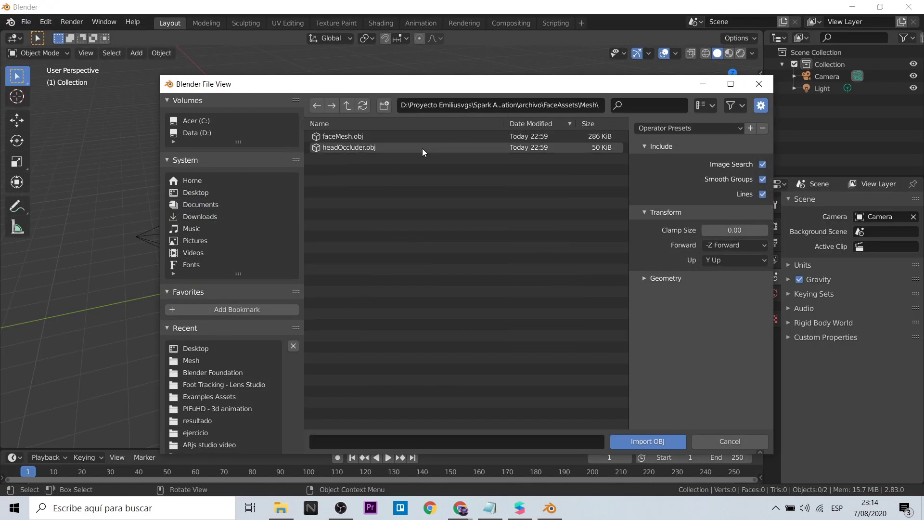
pyautogui.click(387, 135)
pyautogui.click(660, 439)
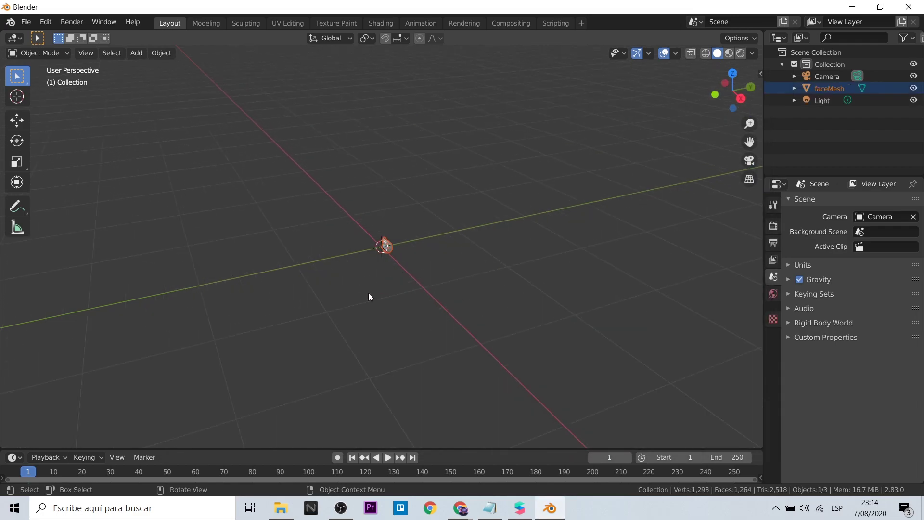
# - Sculpt two horns, a forehead spike and a pointed chin with Elastic Deform
pyautogui.scroll(5, 380, 313)
pyautogui.moveTo(394, 331); pyautogui.dragTo(417, 287, button='middle')
pyautogui.scroll(4, 462, 321)
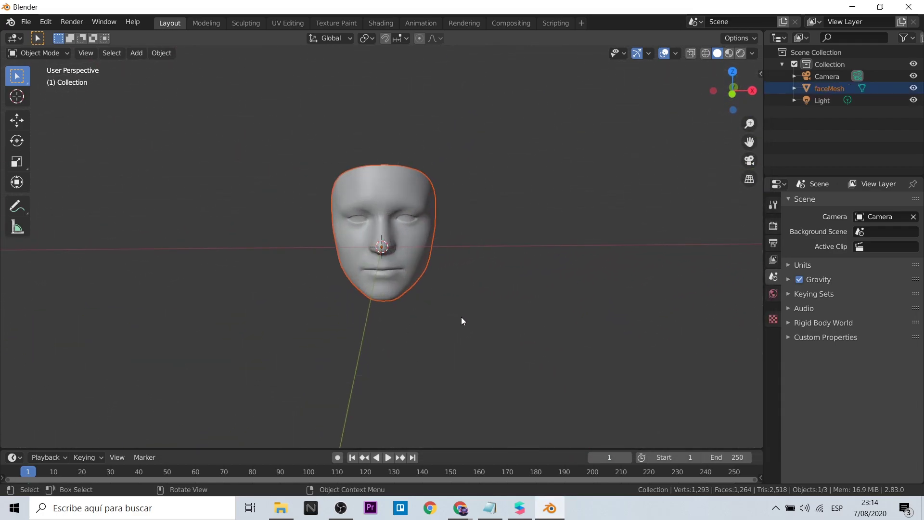
pyautogui.click(230, 19)
pyautogui.moveTo(381, 317)
pyautogui.mouseDown(button='middle')
pyautogui.moveTo(371, 367)
pyautogui.moveTo(405, 363)
pyautogui.mouseUp(button='middle')
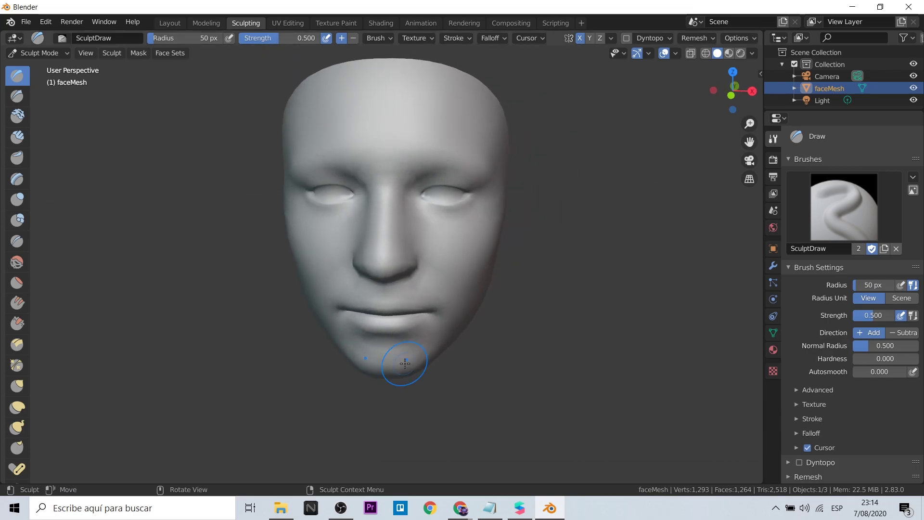
pyautogui.click(19, 413)
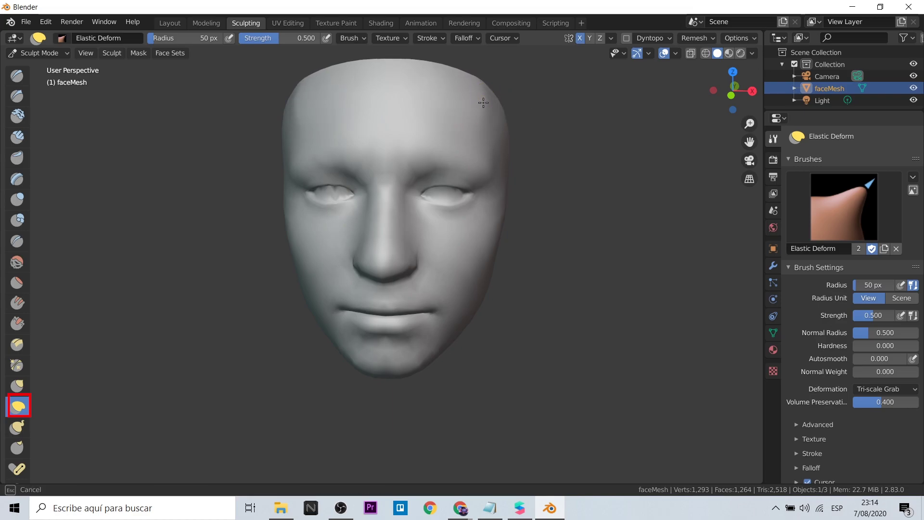
pyautogui.moveTo(527, 62); pyautogui.dragTo(687, 148)
pyautogui.moveTo(687, 149); pyautogui.dragTo(489, 194, button='middle')
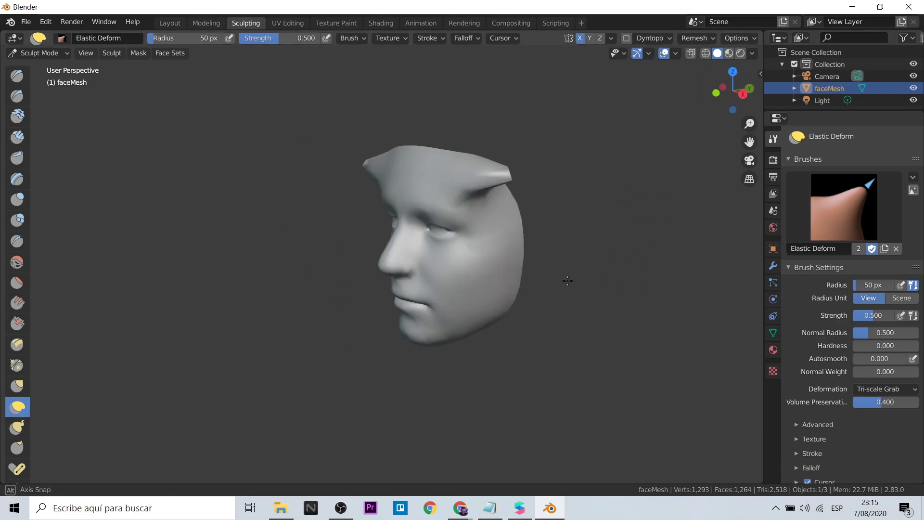
pyautogui.moveTo(488, 194); pyautogui.dragTo(529, 176)
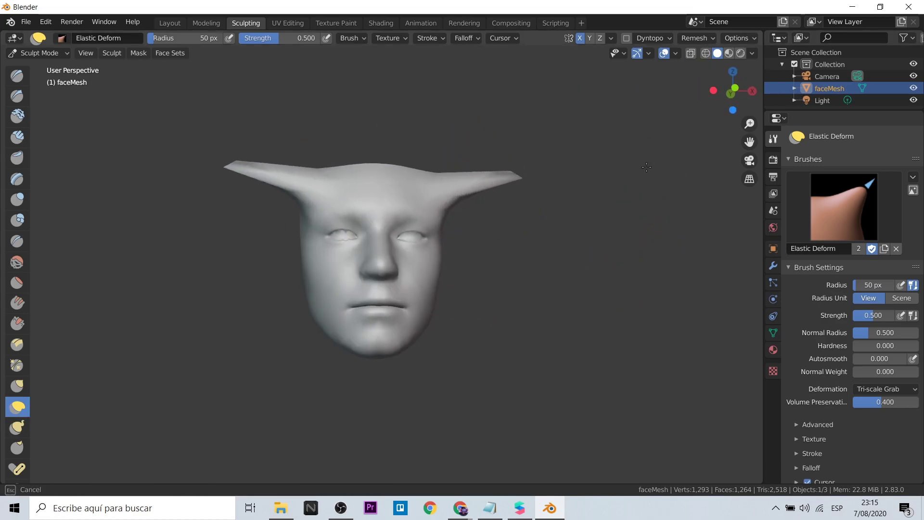
pyautogui.moveTo(363, 180); pyautogui.dragTo(368, 121)
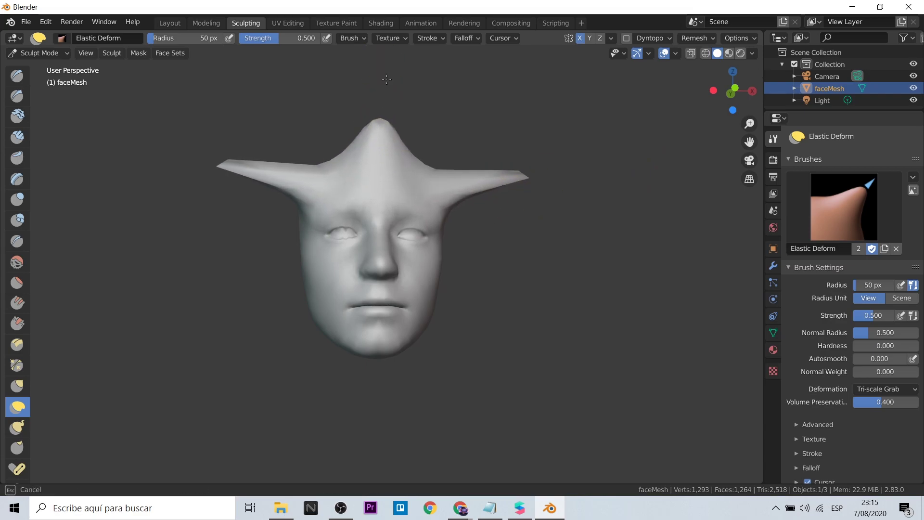
pyautogui.moveTo(369, 120)
pyautogui.mouseDown(button='middle')
pyautogui.moveTo(412, 328)
pyautogui.moveTo(366, 359)
pyautogui.mouseUp(button='middle')
pyautogui.moveTo(366, 359); pyautogui.dragTo(373, 424)
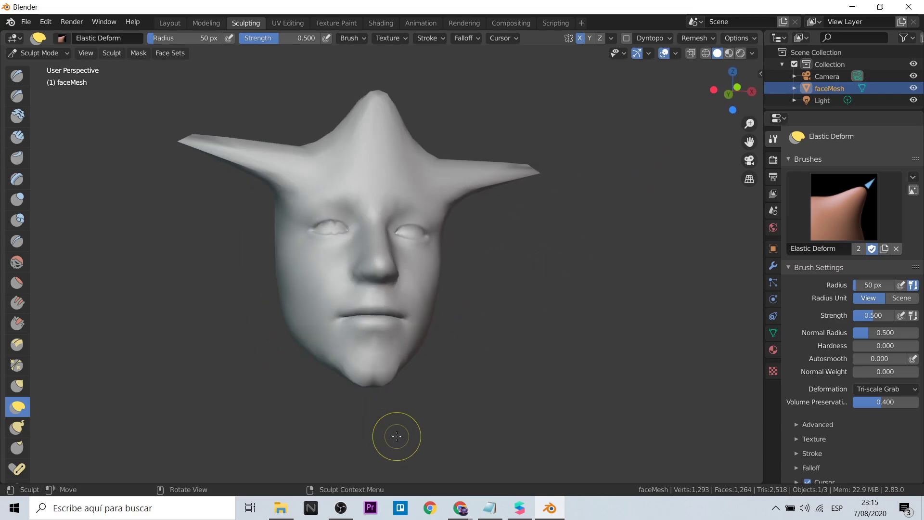
# - Pull the horns further upward with the Grab brush and return to object mode
pyautogui.scroll(-2, 302, 280)
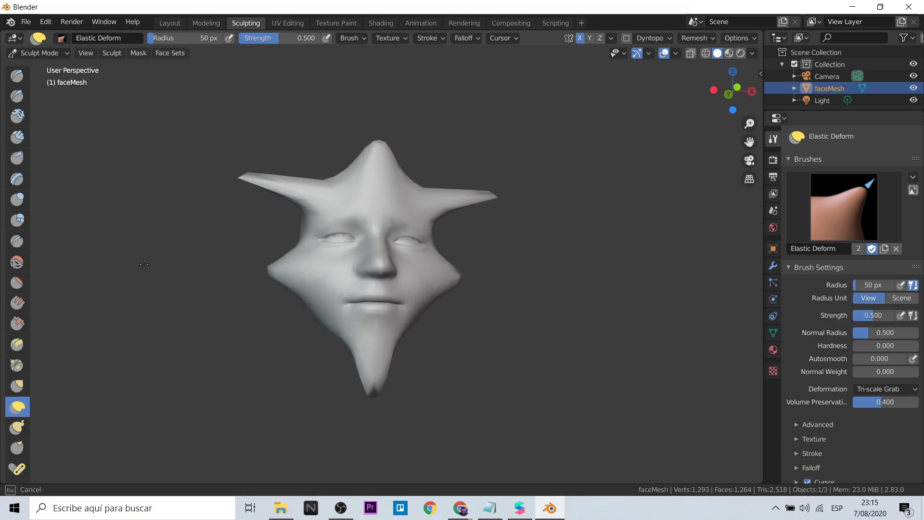
pyautogui.moveTo(291, 271); pyautogui.dragTo(376, 189, button='middle')
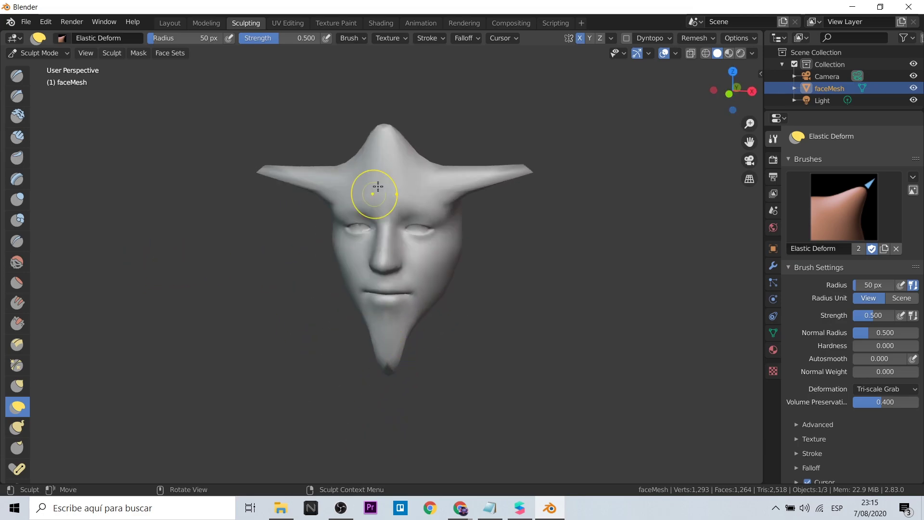
pyautogui.moveTo(525, 168); pyautogui.dragTo(501, 118)
pyautogui.press('g')
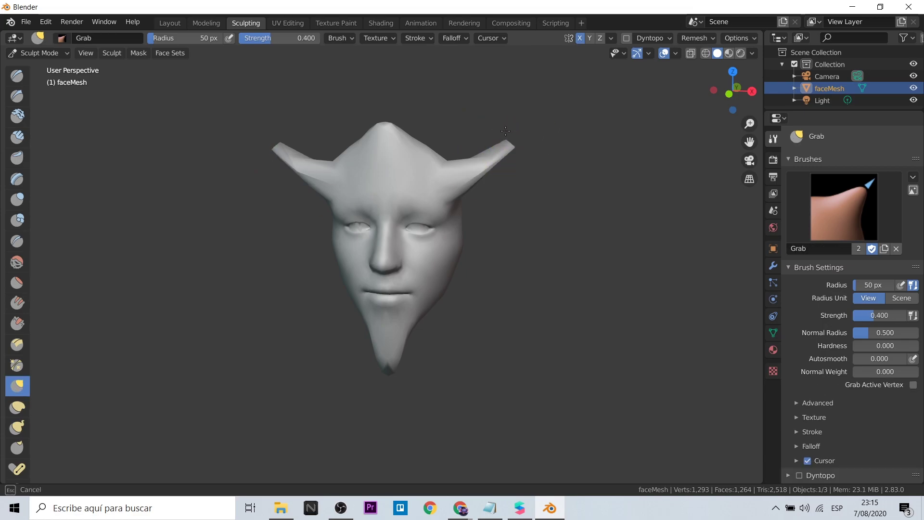
pyautogui.moveTo(501, 120); pyautogui.dragTo(524, 308, button='middle')
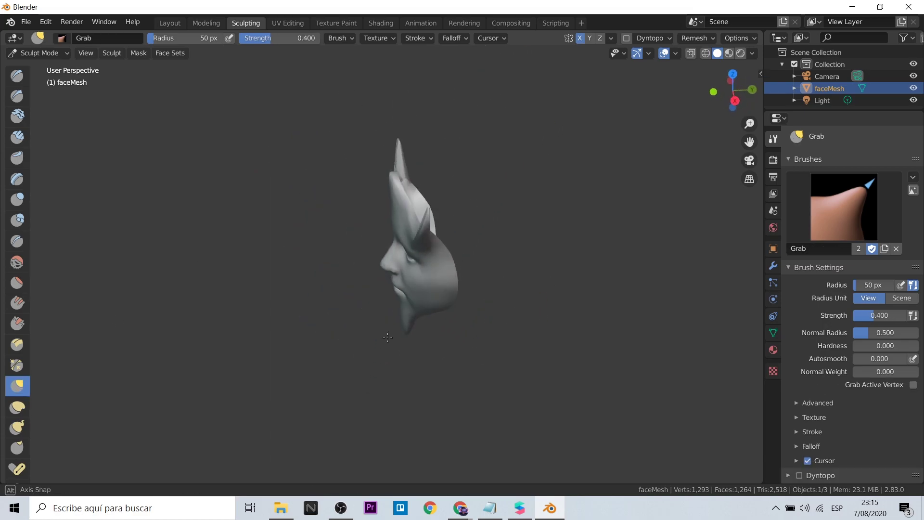
pyautogui.click(169, 24)
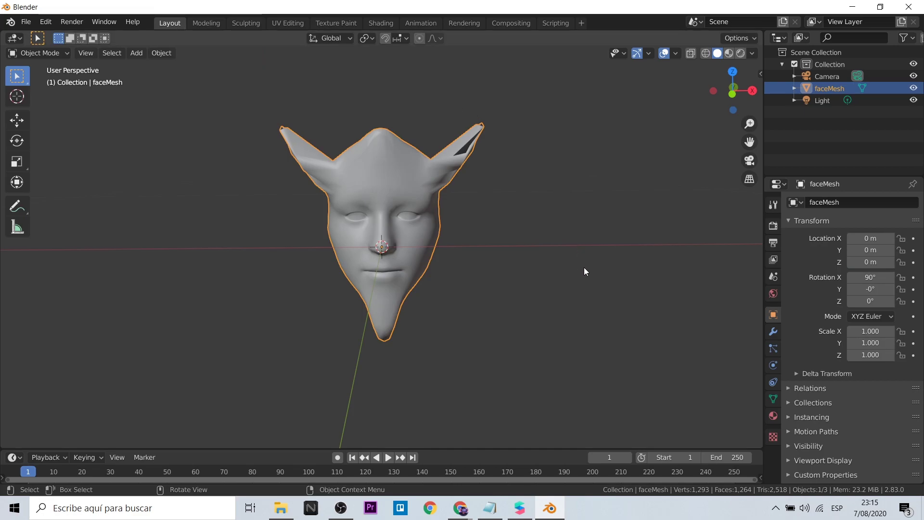
# - Set the mesh's Pivot Point to Center in the Spark AR Toolkit sidebar
pyautogui.press('n')
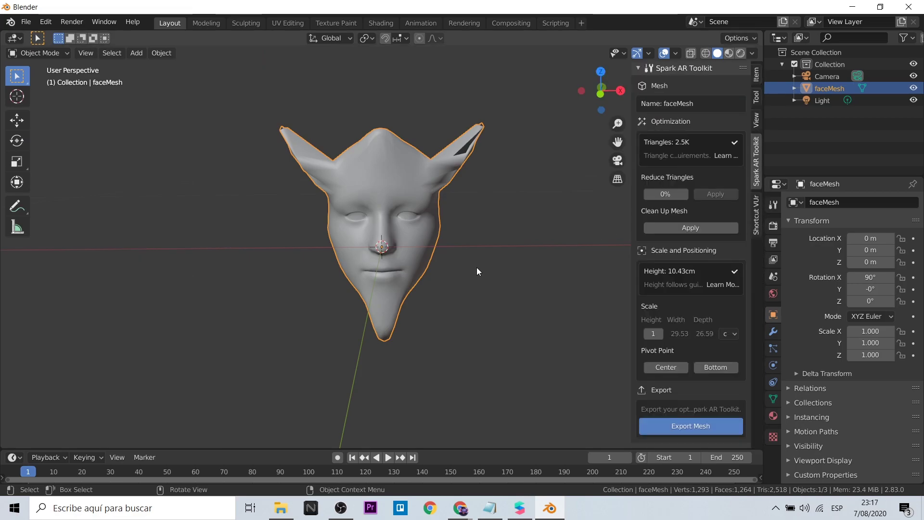
pyautogui.click(673, 368)
pyautogui.click(713, 368)
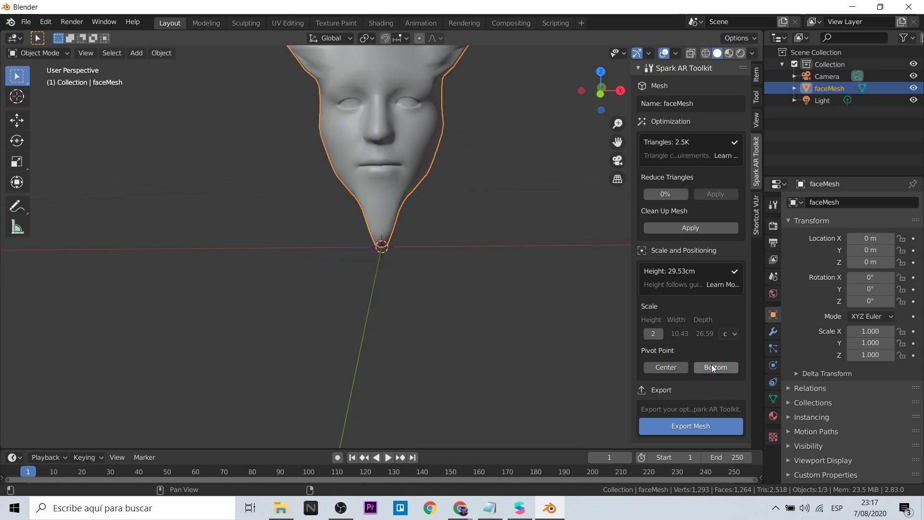
pyautogui.click(678, 368)
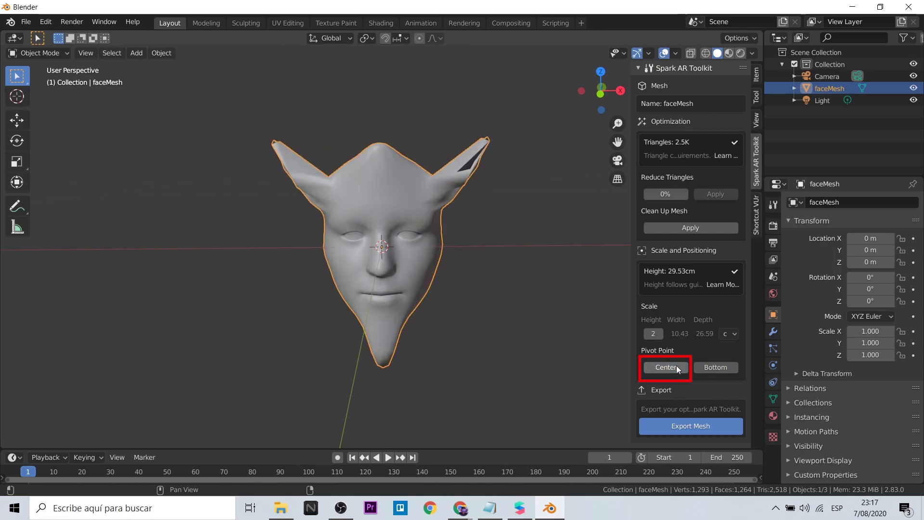
# - Export the horned mesh as faceface.gltf
pyautogui.click(693, 426)
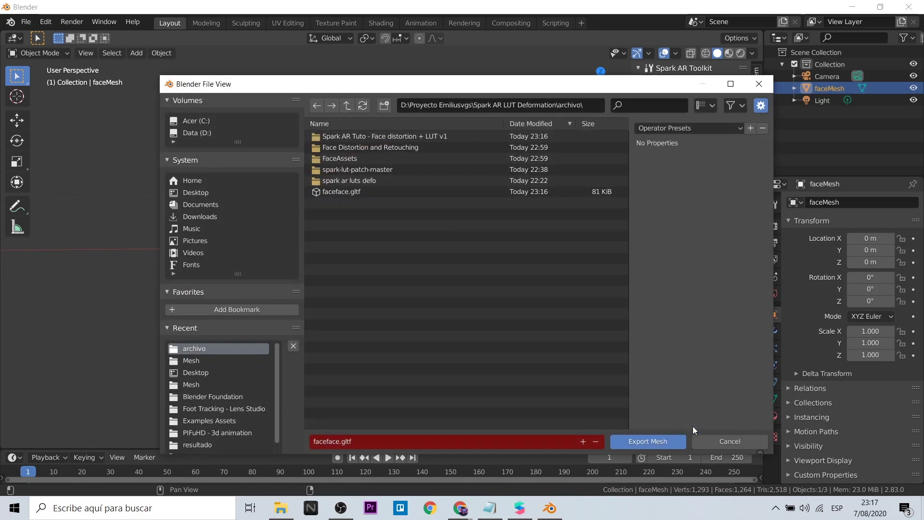
pyautogui.click(330, 193)
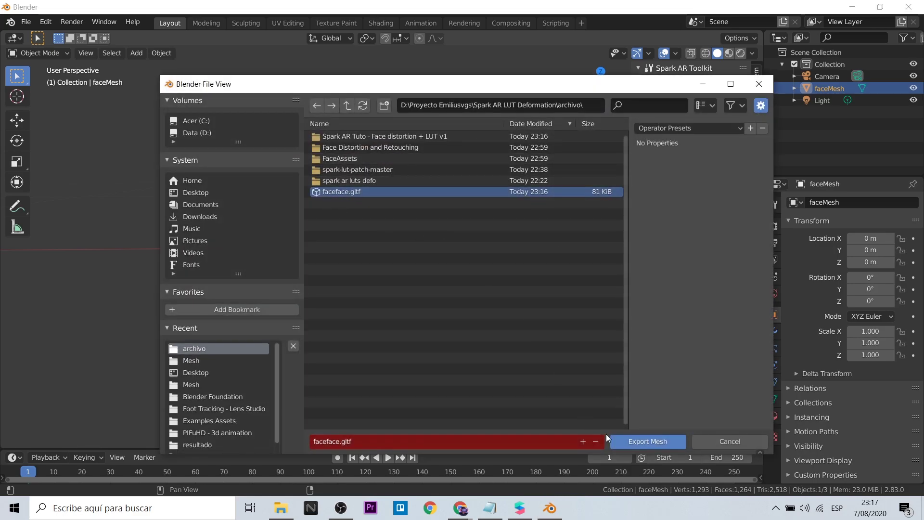
pyautogui.click(648, 441)
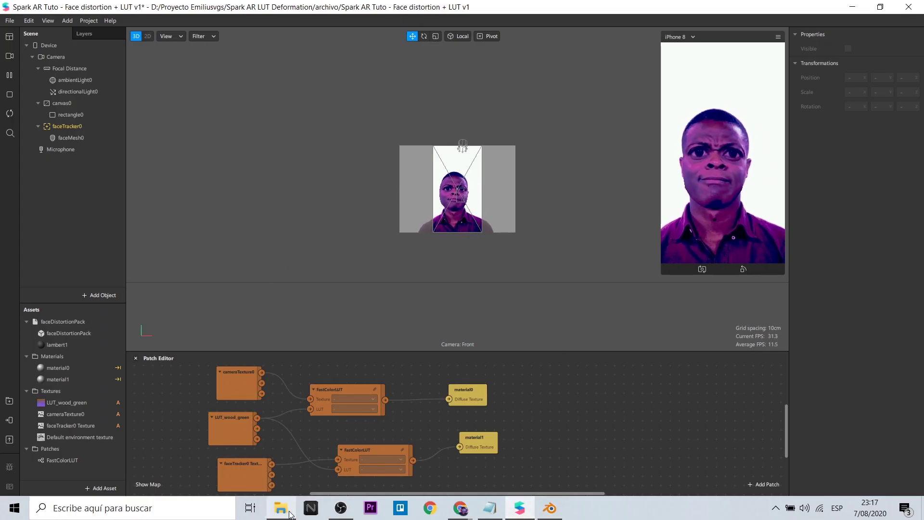
# - Import faceface into the project assets and set it as faceMesh0's morph object
pyautogui.click(281, 508)
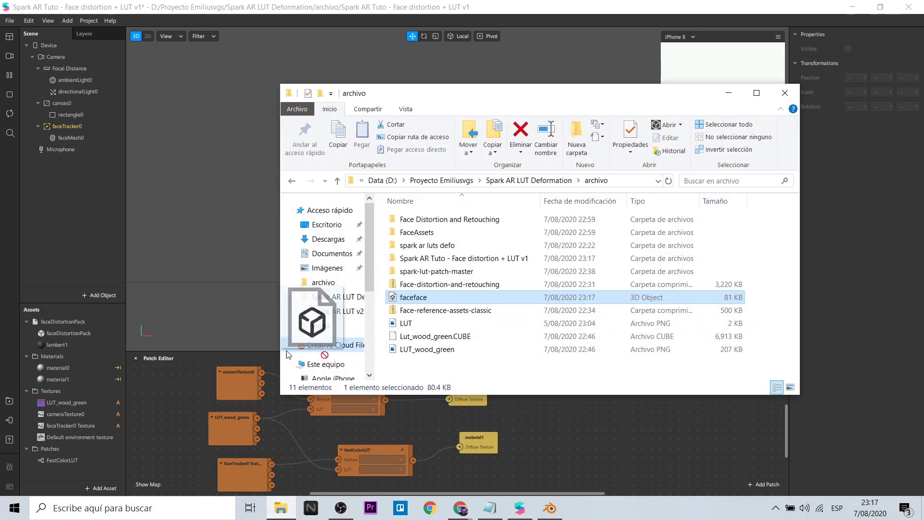
pyautogui.moveTo(413, 297); pyautogui.dragTo(87, 466)
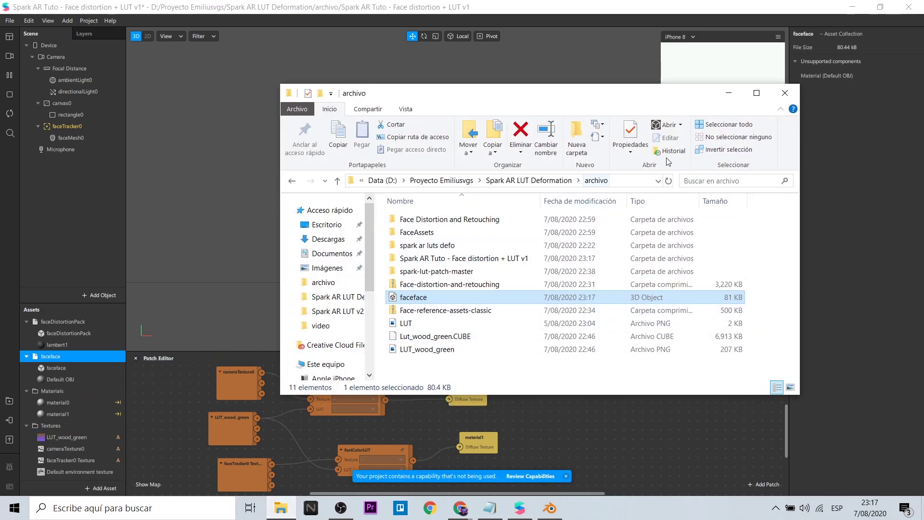
pyautogui.click(729, 95)
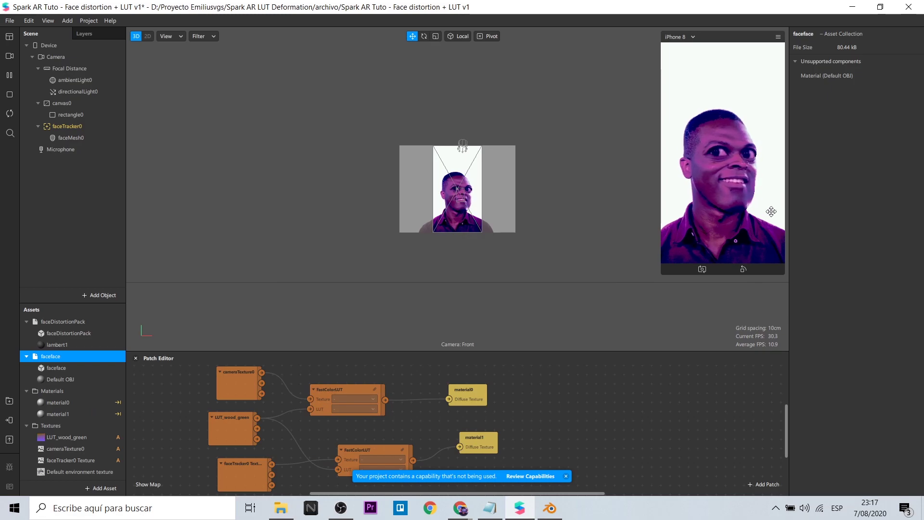
pyautogui.click(89, 140)
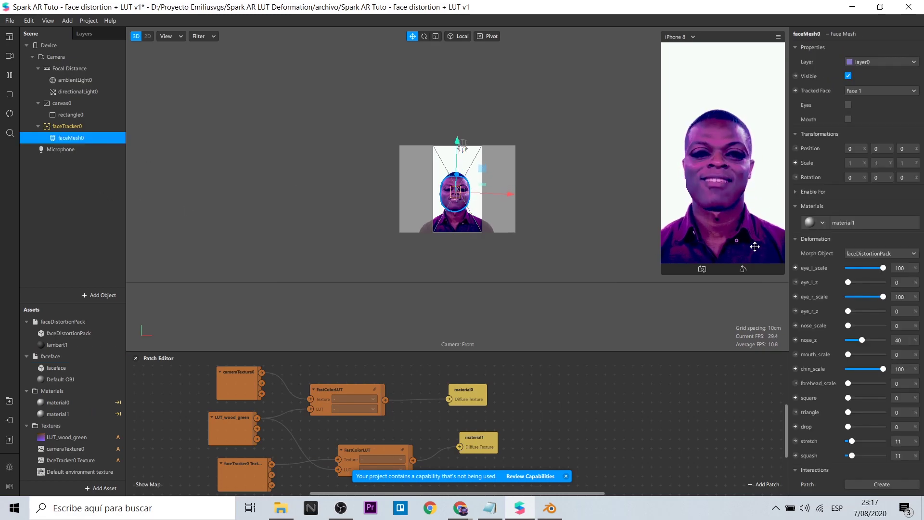
pyautogui.click(859, 256)
pyautogui.click(866, 269)
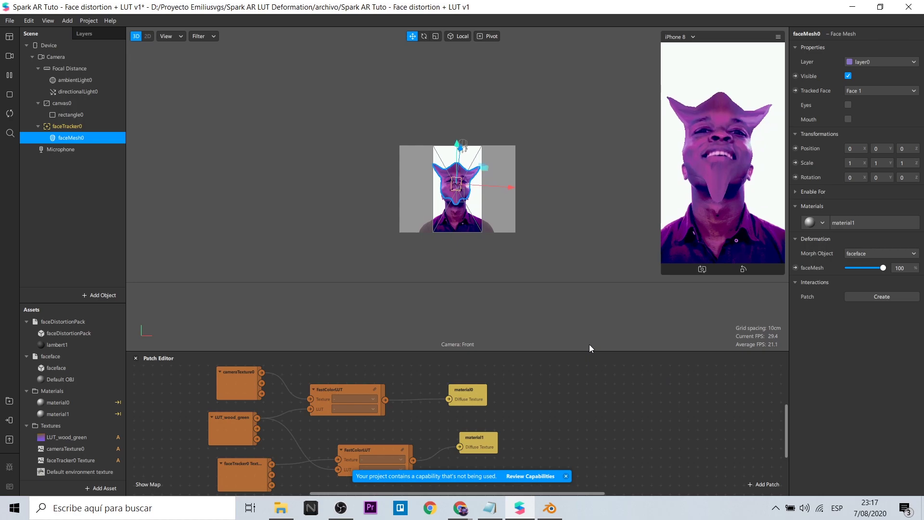
# - Test a weaker faceMesh0 faceface deformation, keep it at 100, and pause the effect preview
pyautogui.moveTo(884, 268)
pyautogui.mouseDown()
pyautogui.moveTo(860, 271)
pyautogui.moveTo(885, 268)
pyautogui.mouseUp()
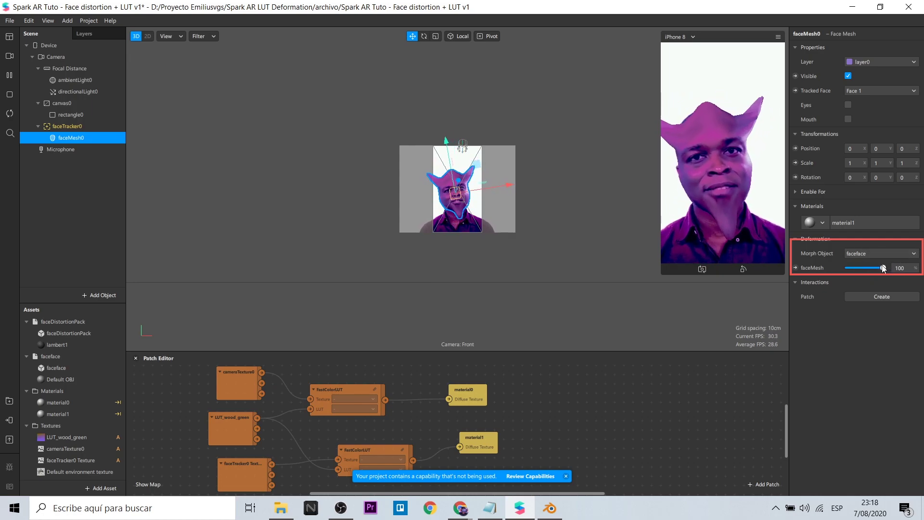
pyautogui.click(6, 98)
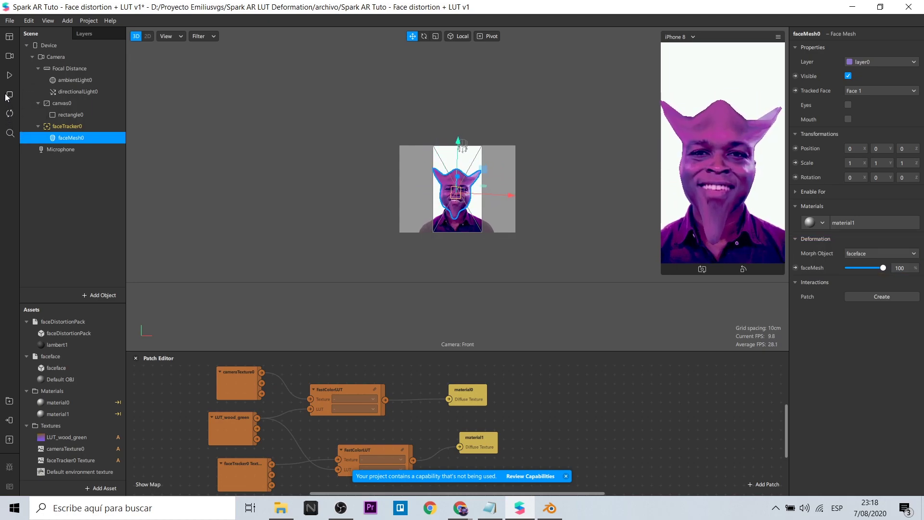